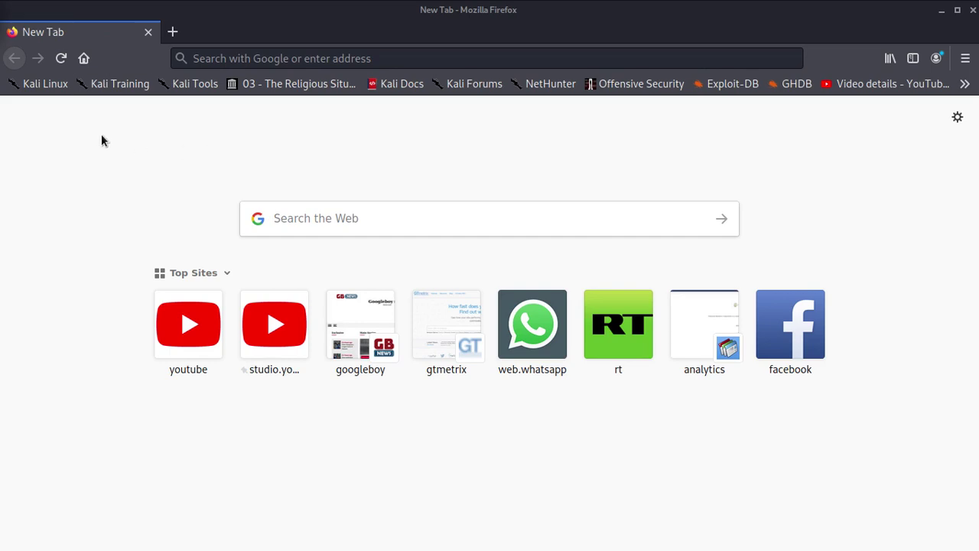
# - Clear the YouTube autofill and enter beautytips.co.za in the address bar
pyautogui.click(257, 58)
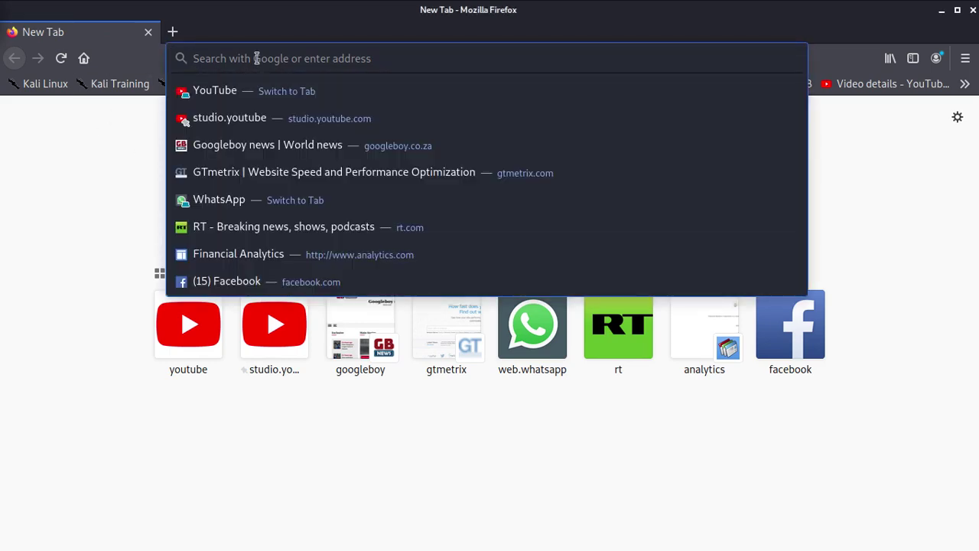
pyautogui.write('s')
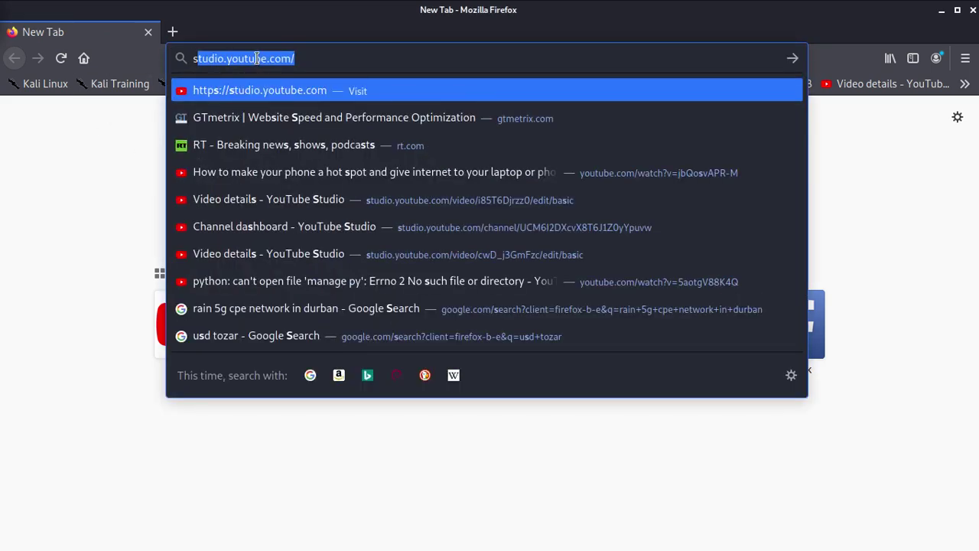
pyautogui.press('BackSpace')
pyautogui.press('BackSpace')
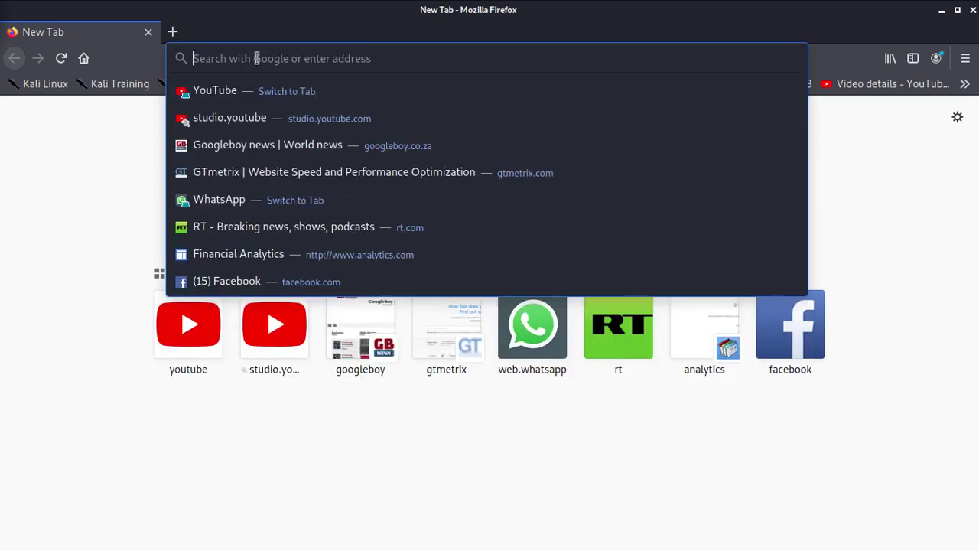
pyautogui.write('beauty')
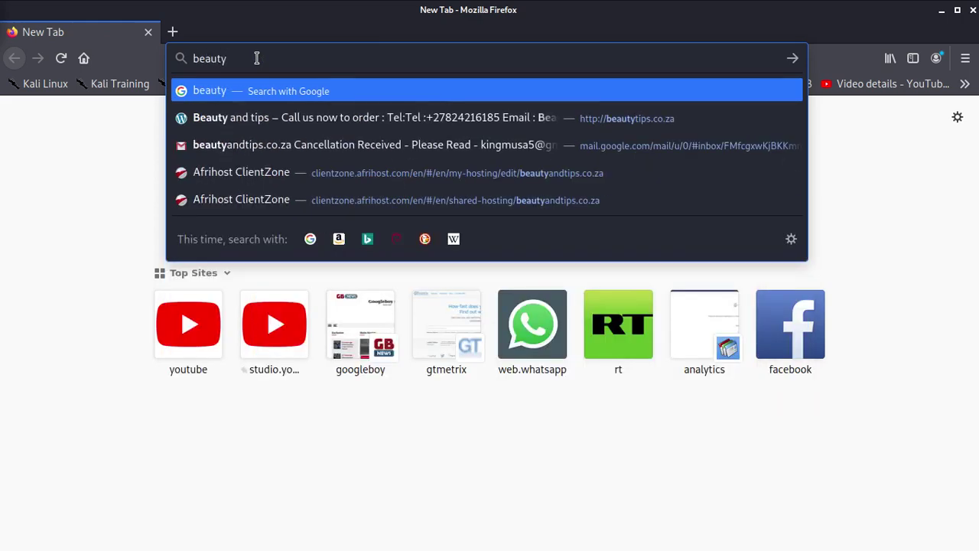
pyautogui.write('tips.')
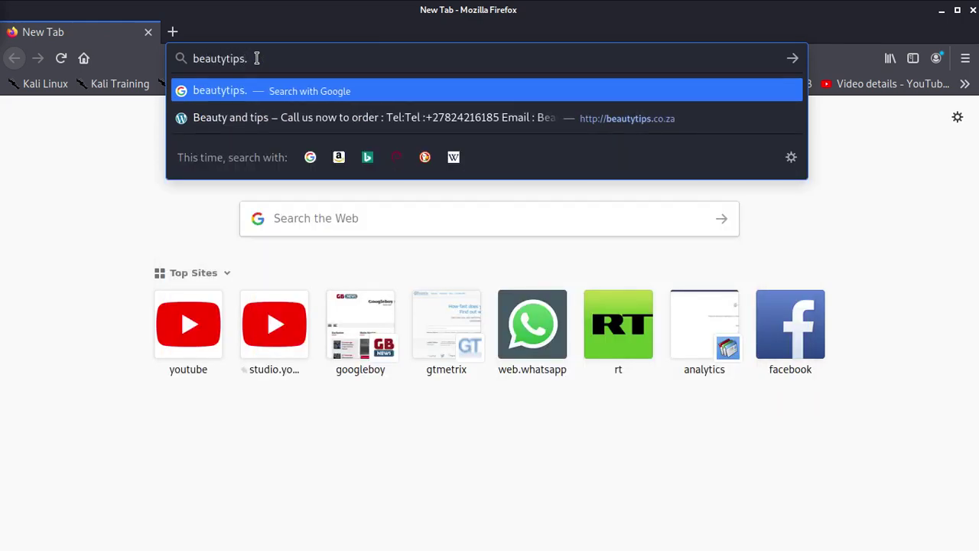
pyautogui.write('co')
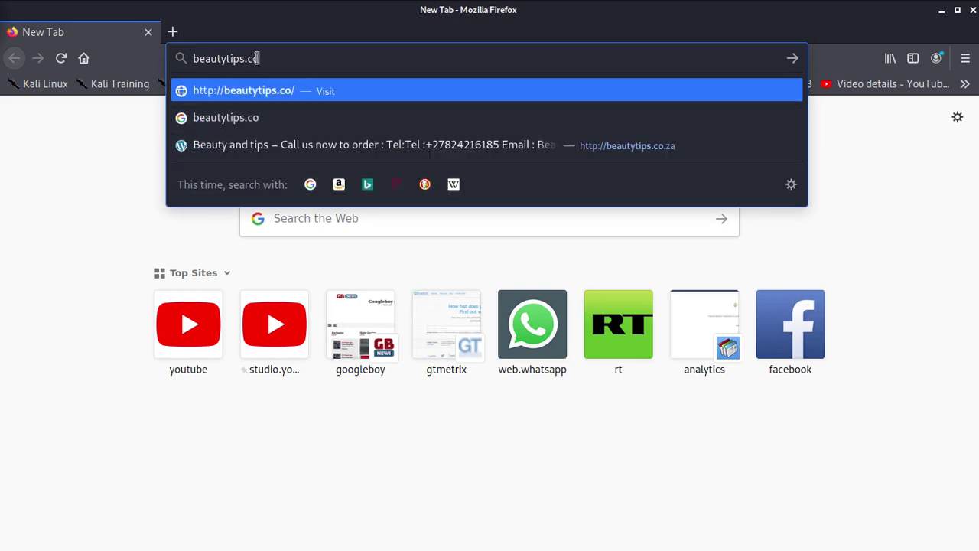
pyautogui.write('.za')
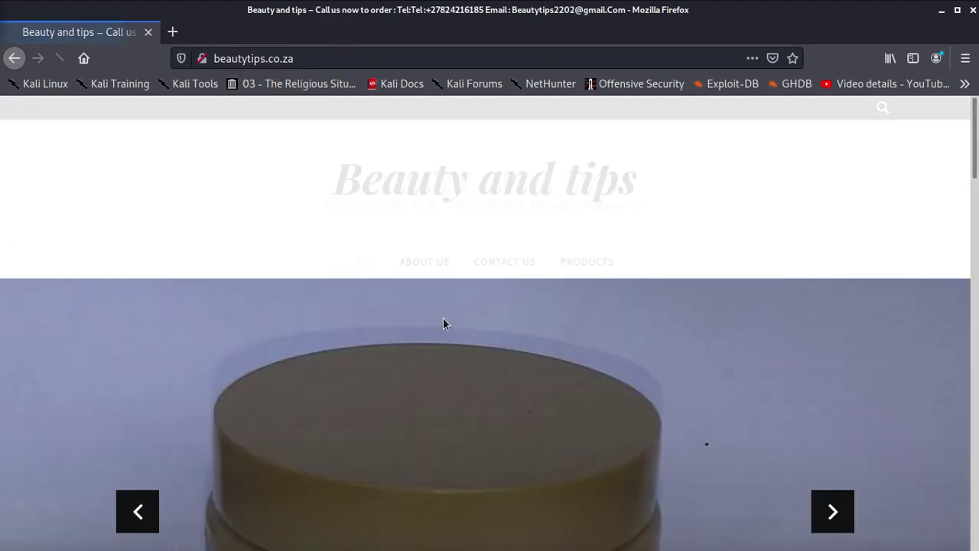
# - Browse the Beauty and tips hair product posts, then ready the site URL for a /wp-admin path
pyautogui.scroll(-8, 440, 322)
pyautogui.scroll(-15, 417, 373)
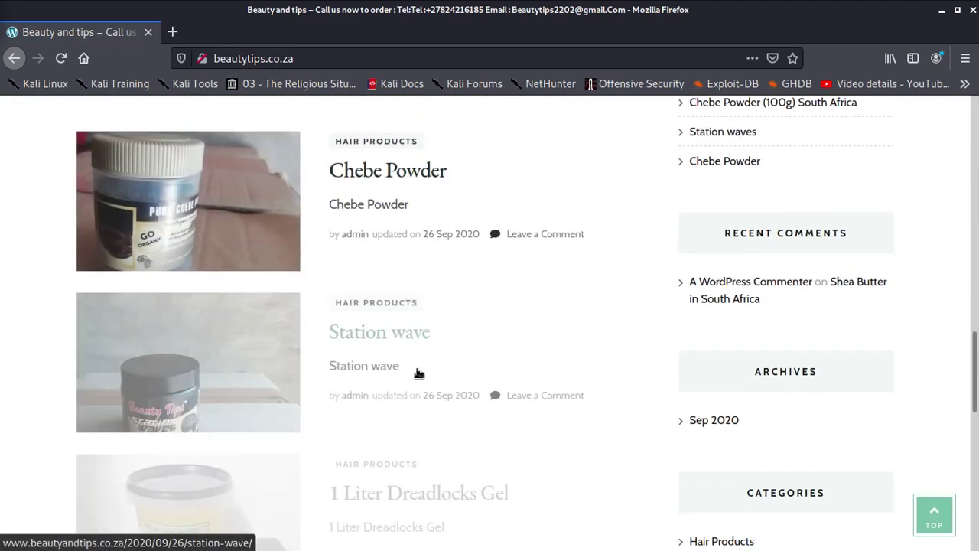
pyautogui.scroll(-5, 419, 375)
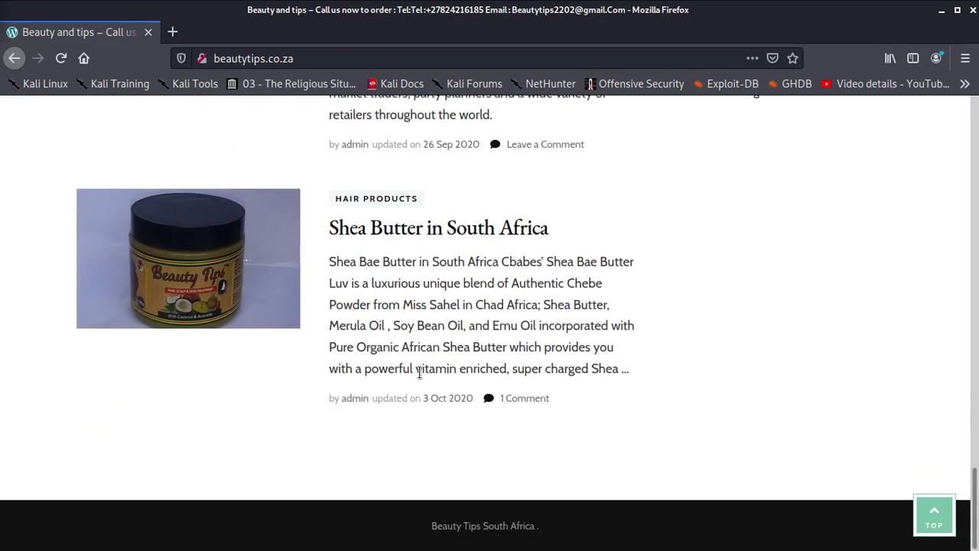
pyautogui.scroll(10, 420, 372)
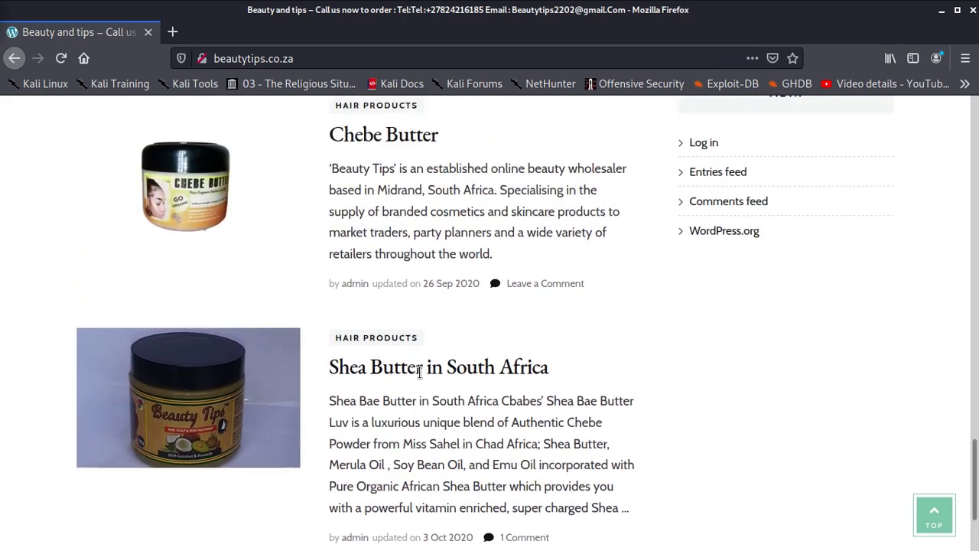
pyautogui.scroll(10, 419, 372)
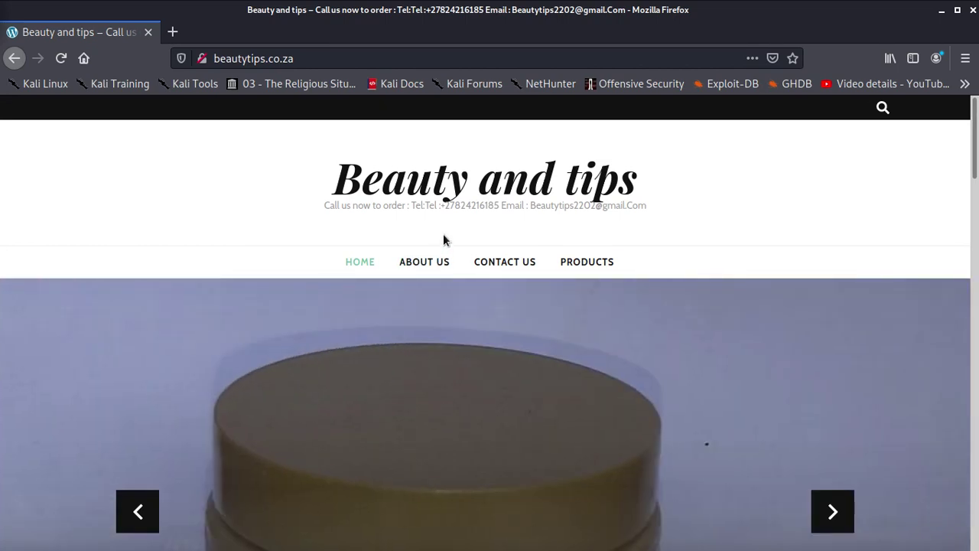
pyautogui.click(344, 58)
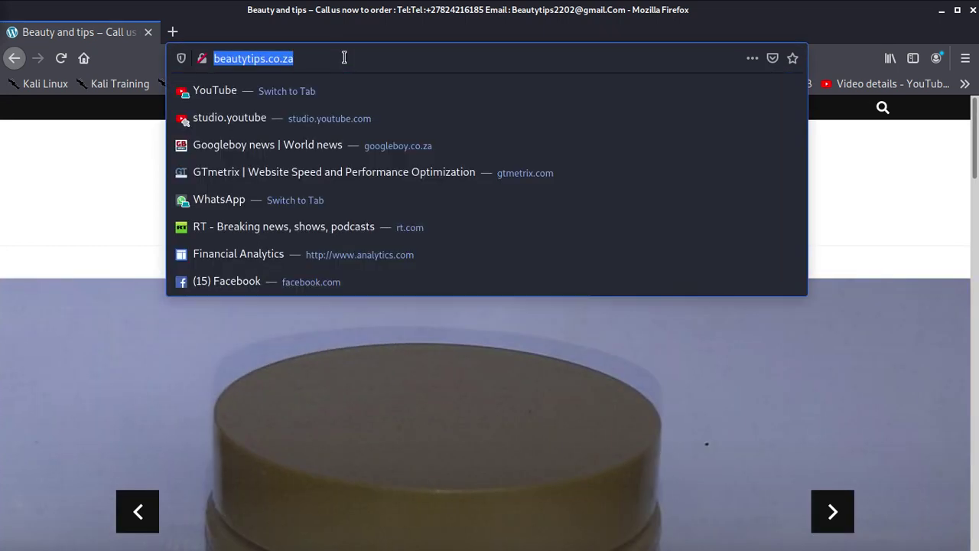
pyautogui.click(345, 58)
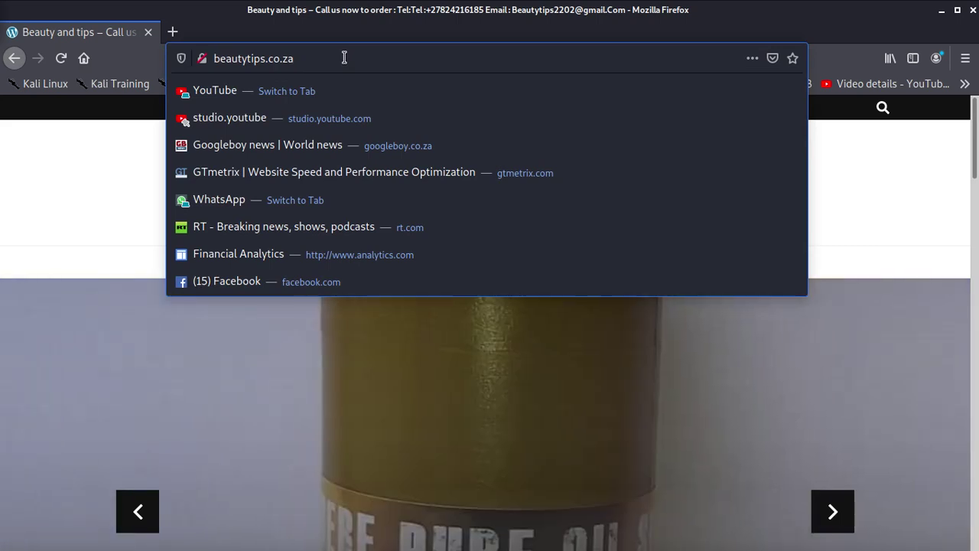
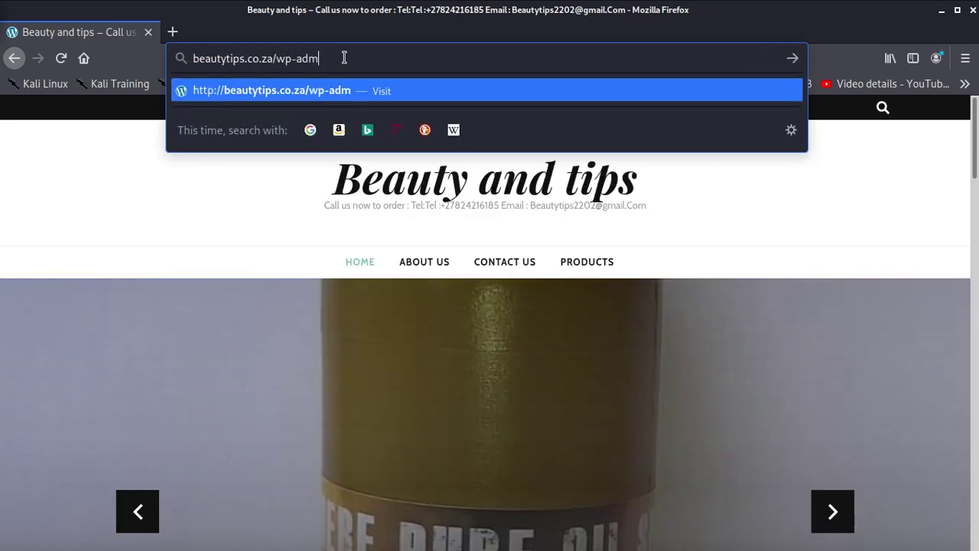
# - Load the site's /wp-admin address, fixing the mistyped URL after the 404, to reach the Dashboard
pyautogui.write('i')
pyautogui.press('Return')
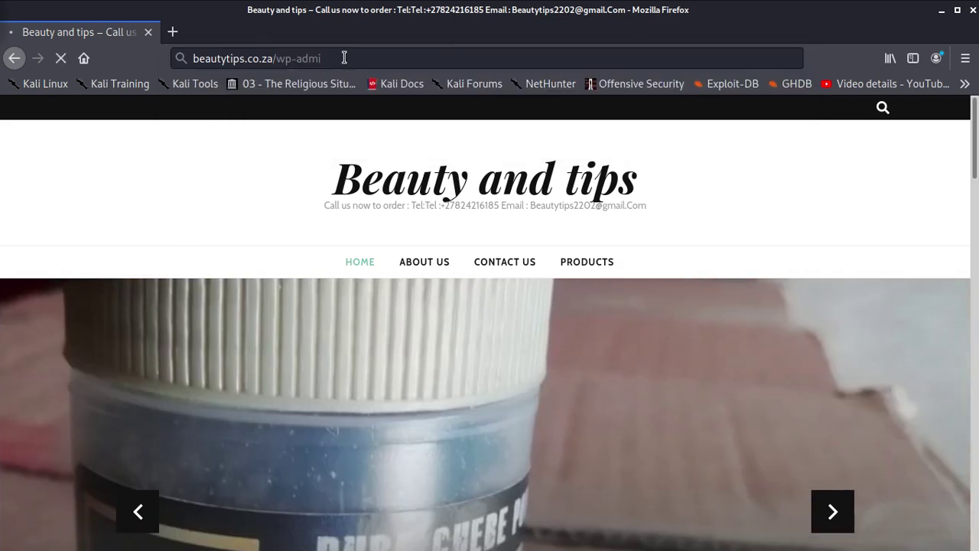
pyautogui.click(344, 58)
pyautogui.click(351, 58)
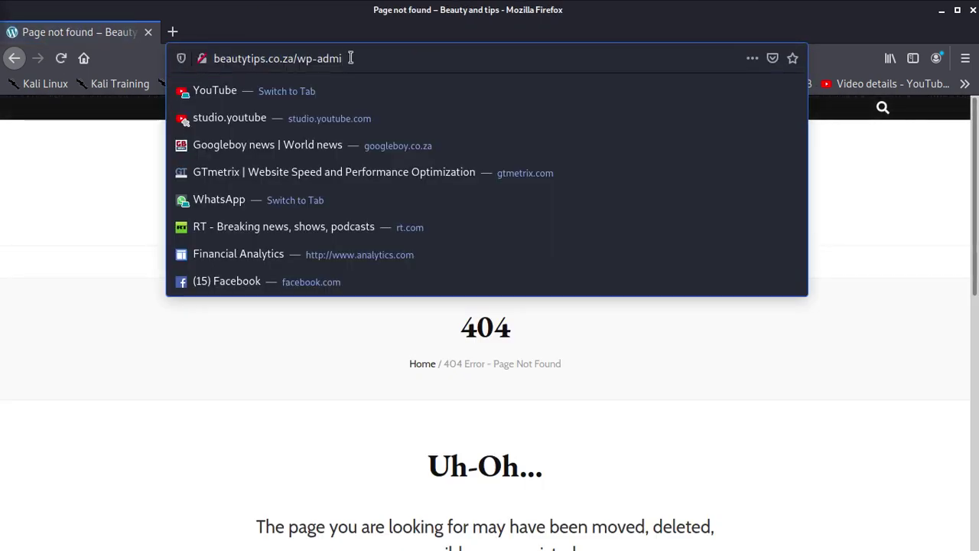
pyautogui.write('n')
pyautogui.press('Return')
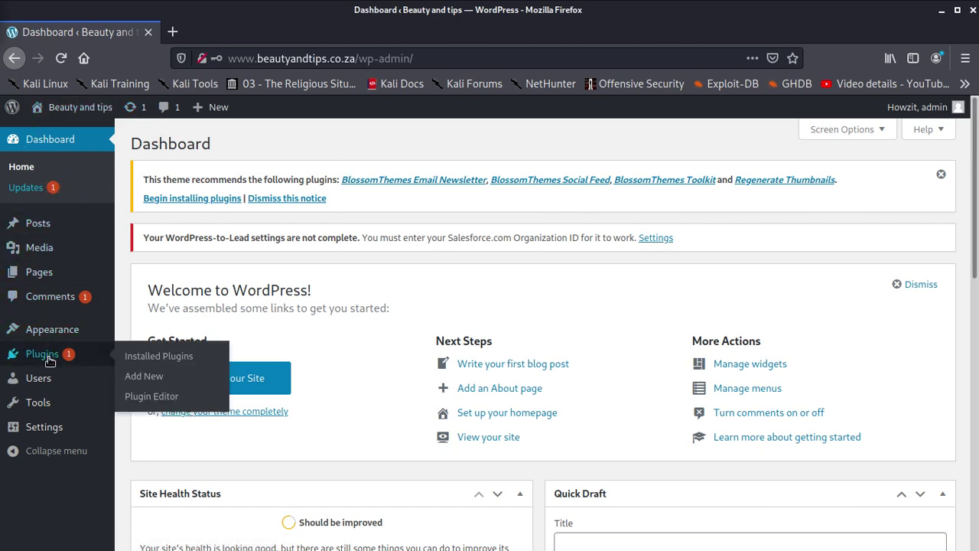
# - Search Plugins > Add New for 'woocommerce', correcting the misspelled 'wooccommerce'
pyautogui.moveTo(54, 327)
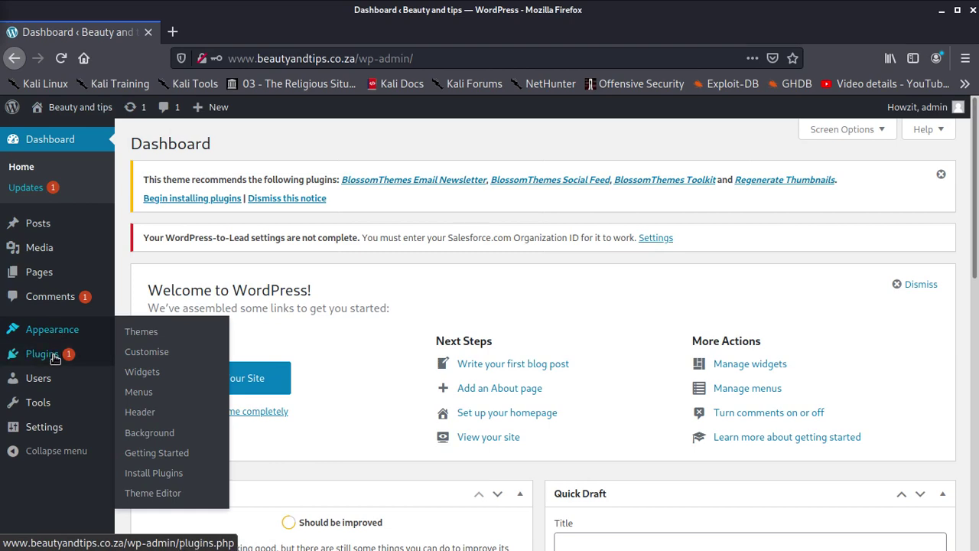
pyautogui.click(46, 356)
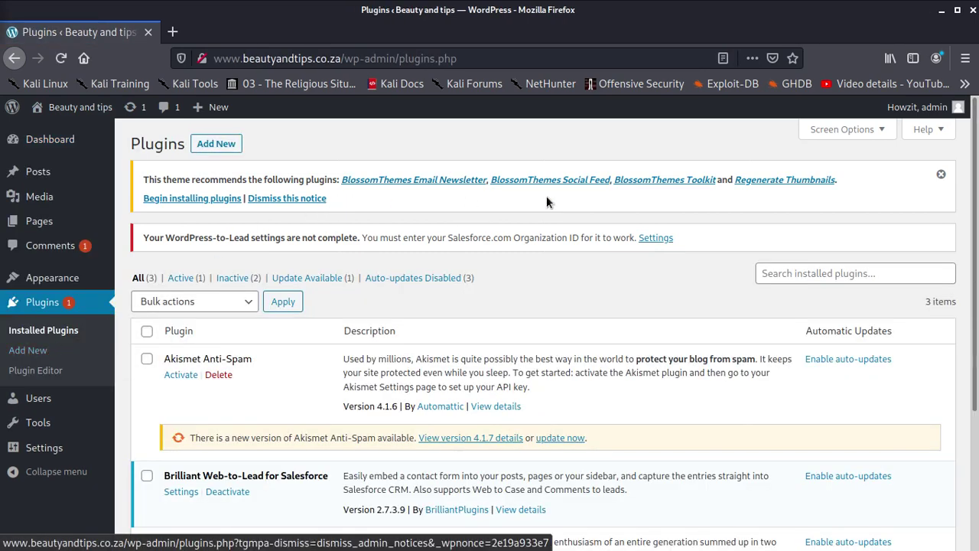
pyautogui.click(207, 144)
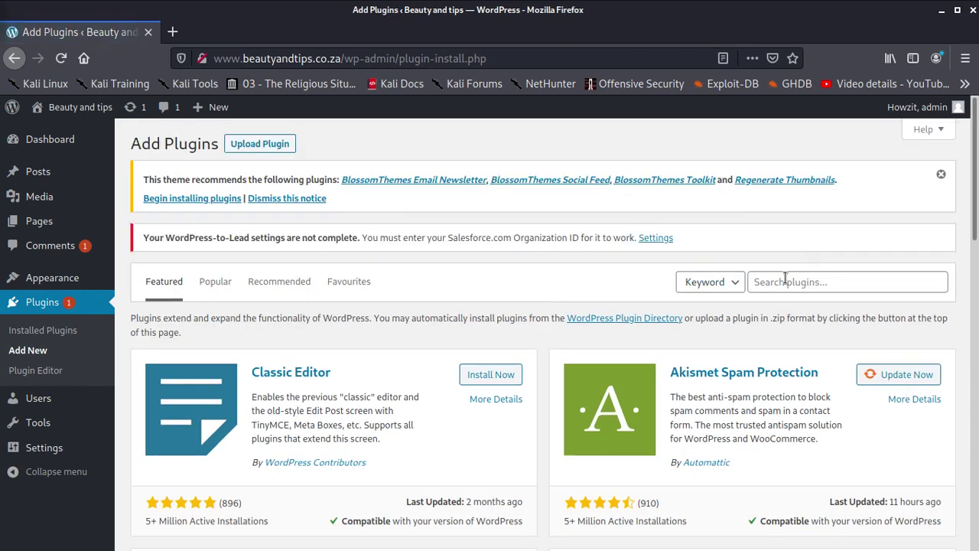
pyautogui.click(784, 278)
pyautogui.write('woowc')
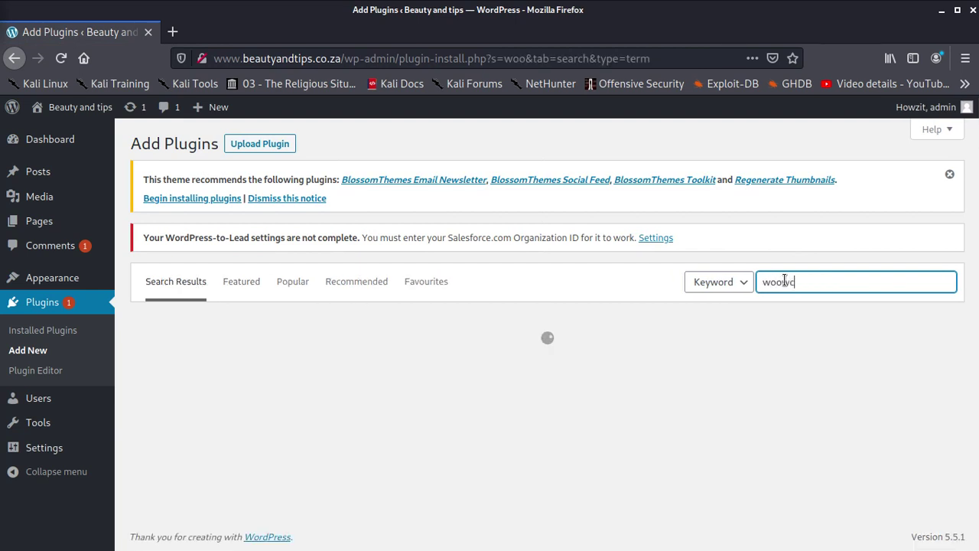
pyautogui.write('commerce')
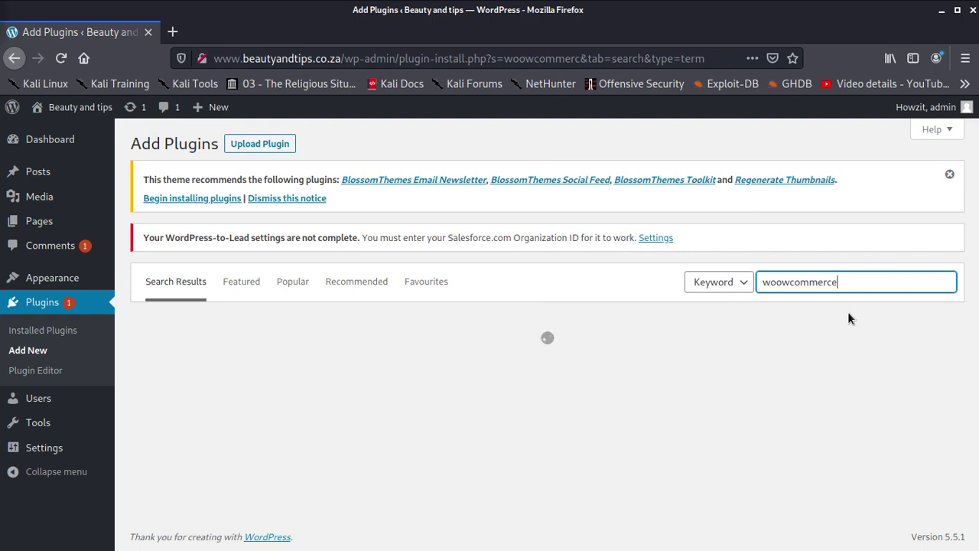
pyautogui.press('Left')
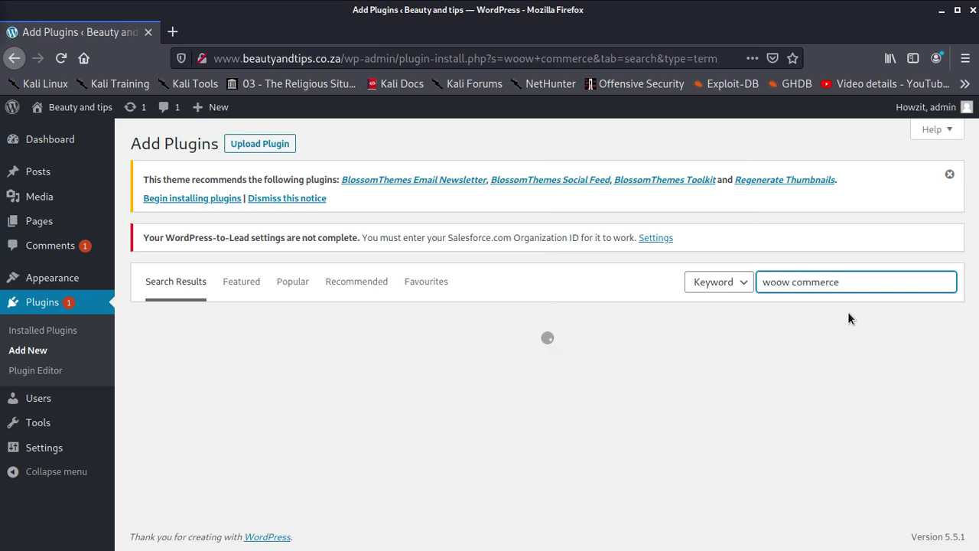
pyautogui.press('BackSpace')
pyautogui.press('BackSpace')
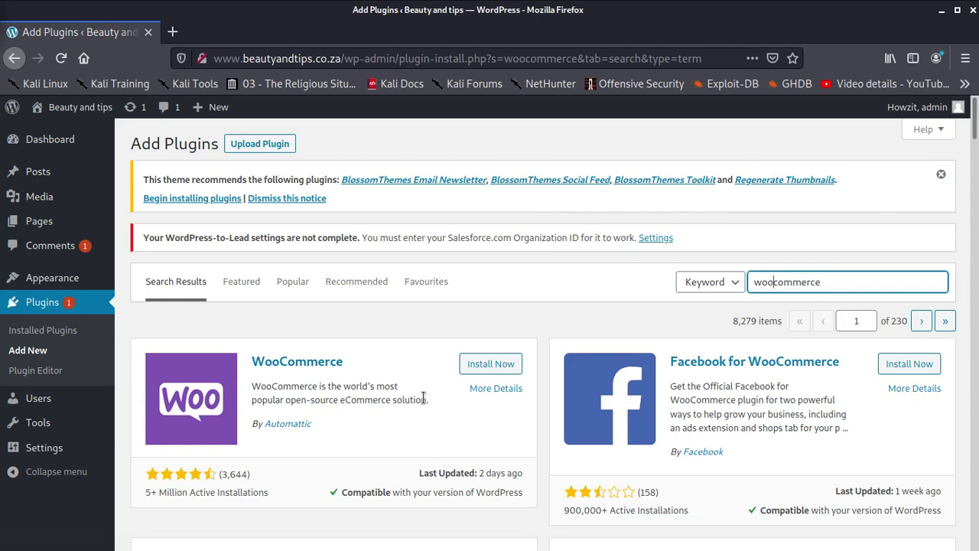
# - Install the WooCommerce plugin from the search results
pyautogui.click(510, 364)
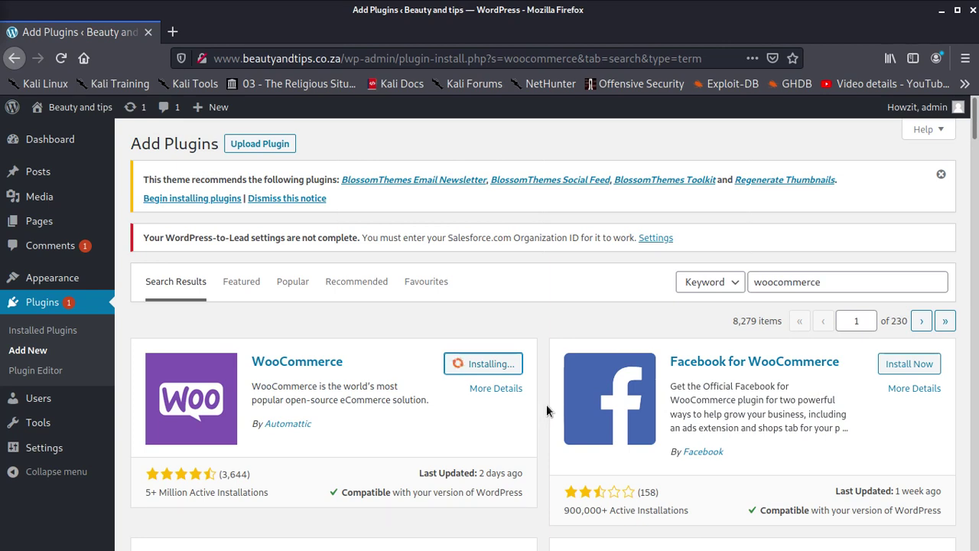
pyautogui.scroll(-3, 505, 359)
pyautogui.scroll(-2, 505, 361)
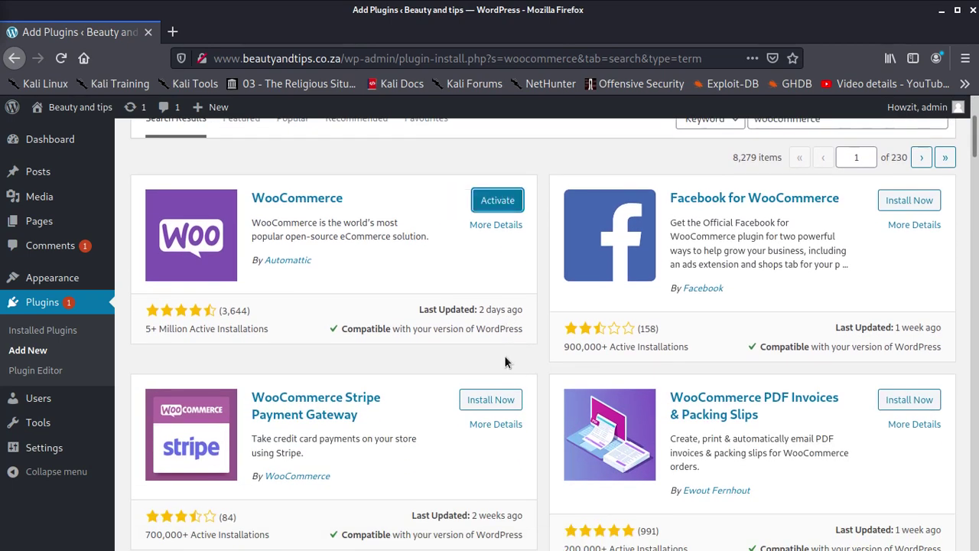
pyautogui.scroll(3, 504, 355)
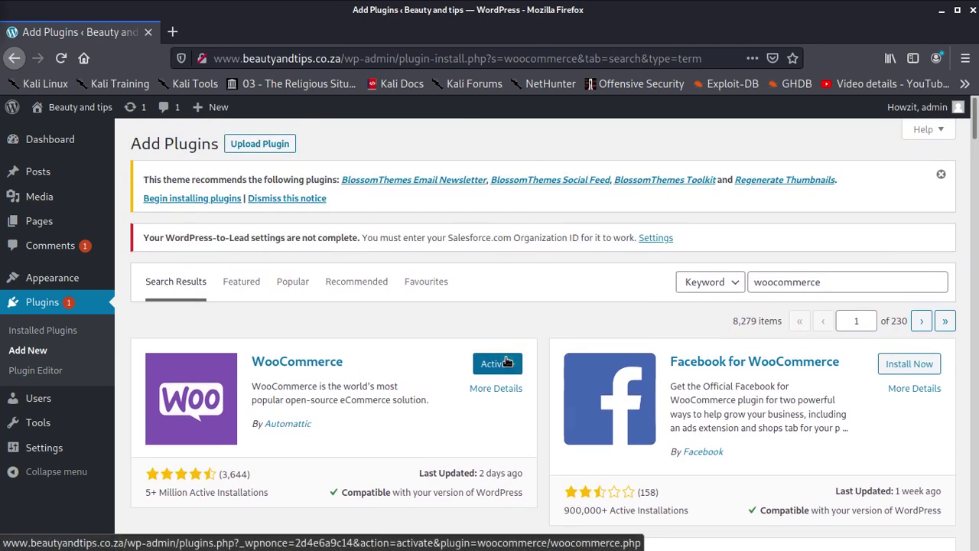
# - Activate WooCommerce to launch its Store Details setup wizard
pyautogui.click(506, 361)
pyautogui.scroll(-4, 436, 329)
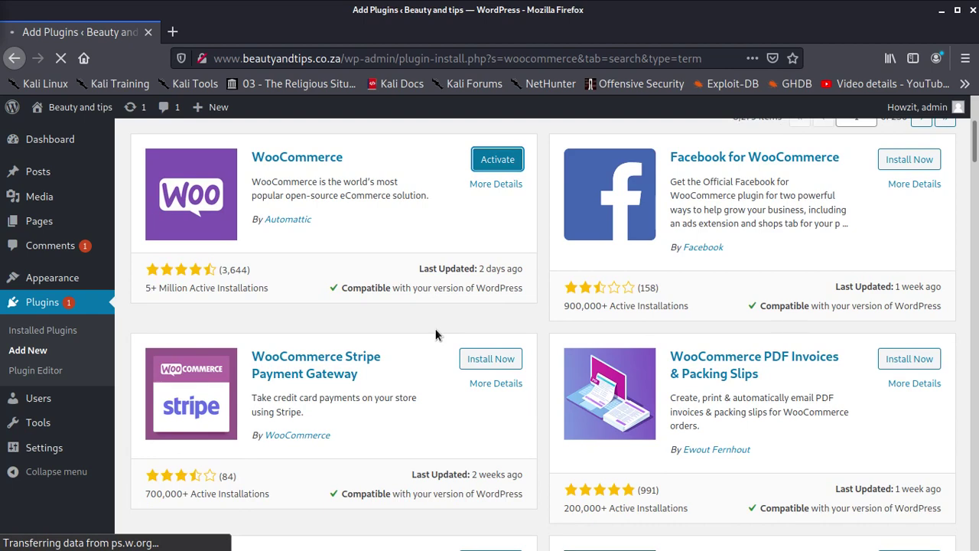
pyautogui.scroll(3, 436, 334)
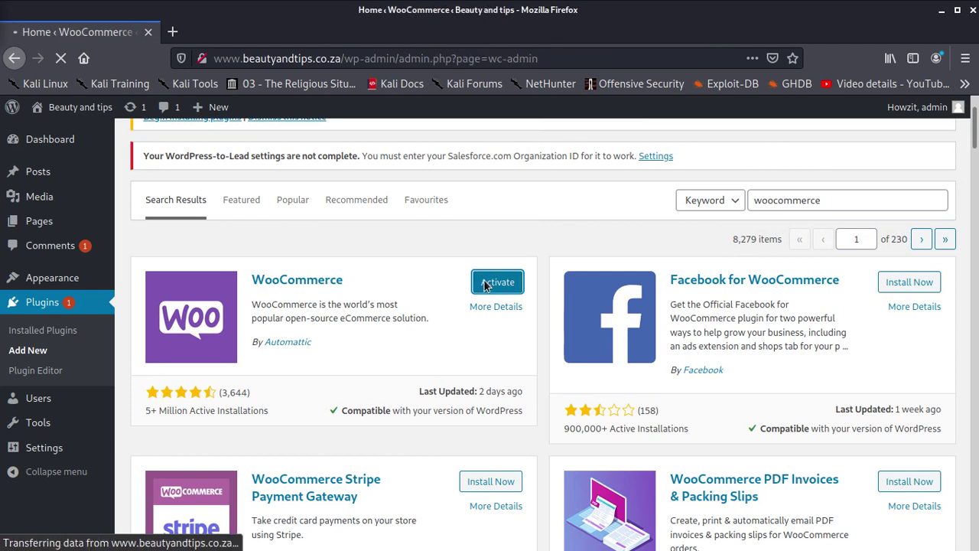
pyautogui.scroll(2, 500, 305)
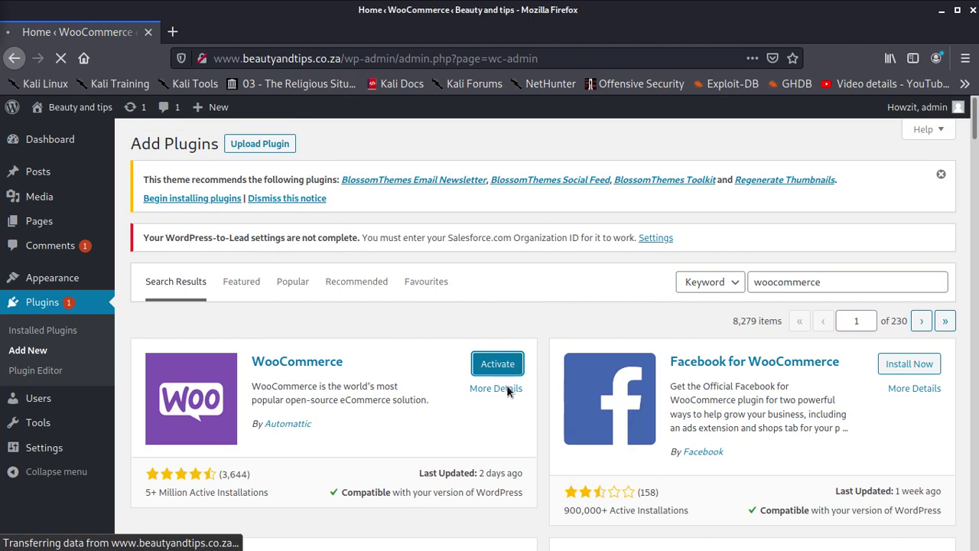
pyautogui.scroll(-3, 488, 309)
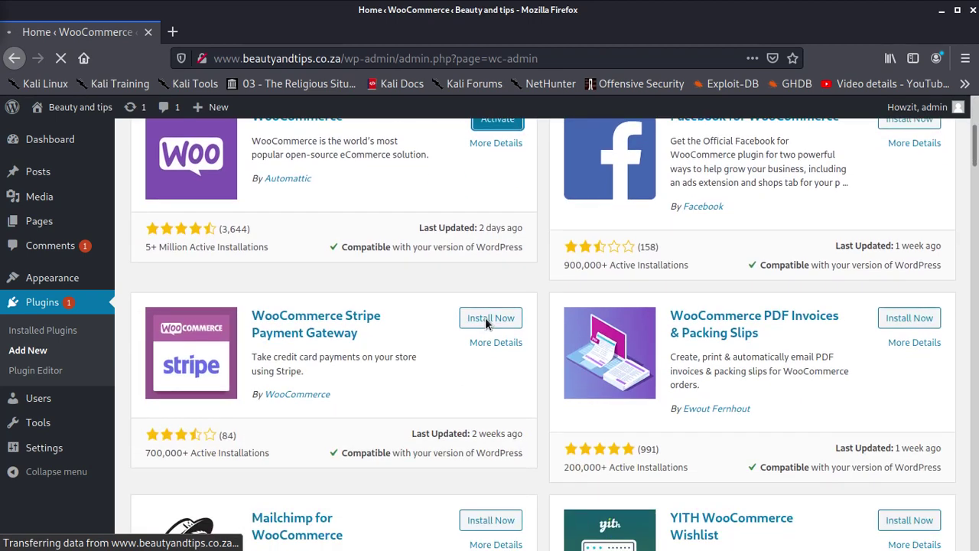
pyautogui.scroll(3, 485, 317)
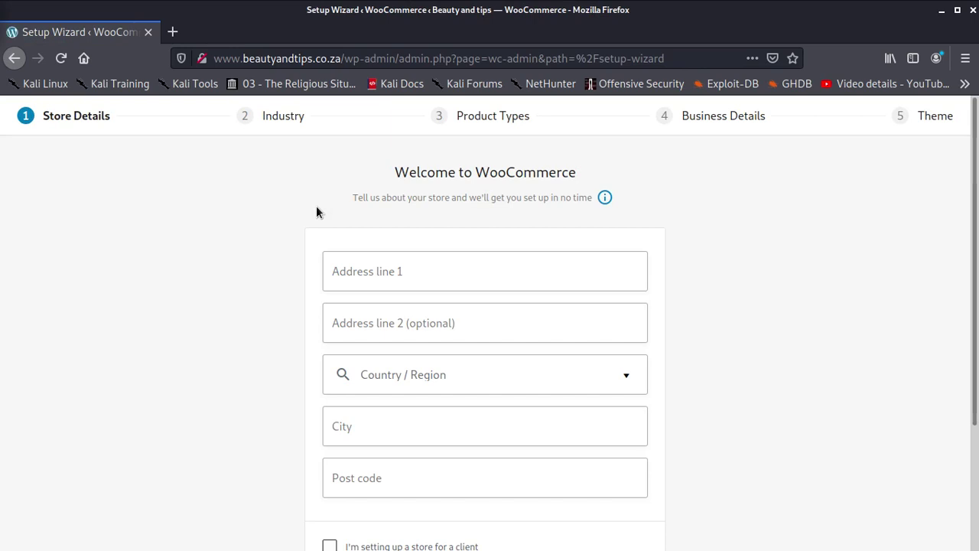
# - Enter the store's street address in Address line 1, correcting typing mistakes along the way
pyautogui.scroll(-3, 420, 258)
pyautogui.scroll(-1, 425, 264)
pyautogui.scroll(3, 425, 265)
pyautogui.scroll(1, 425, 265)
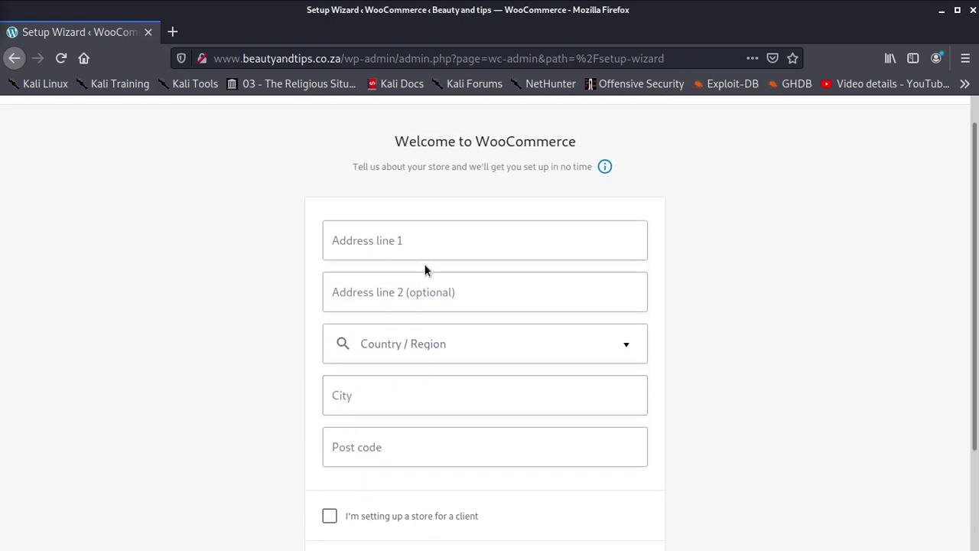
pyautogui.click(446, 243)
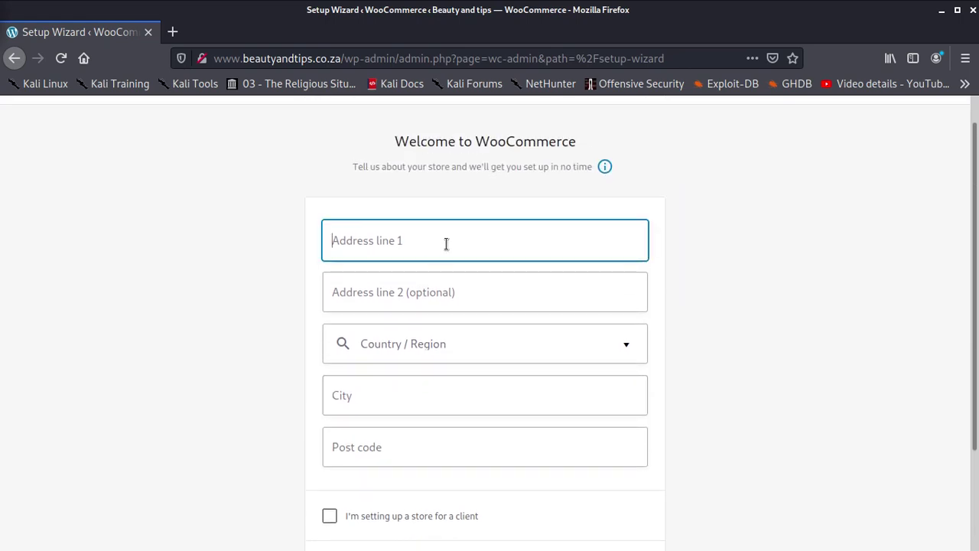
pyautogui.write('2')
pyautogui.press('BackSpace')
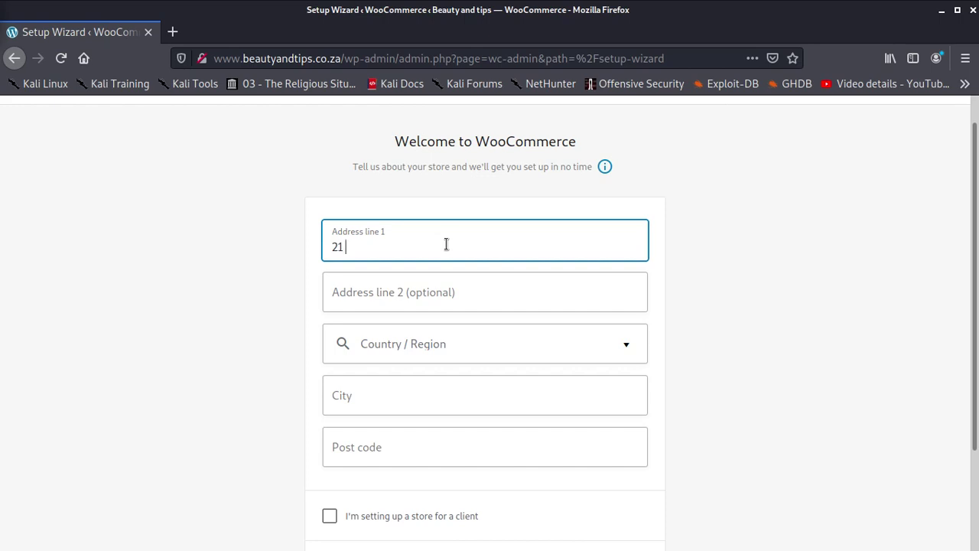
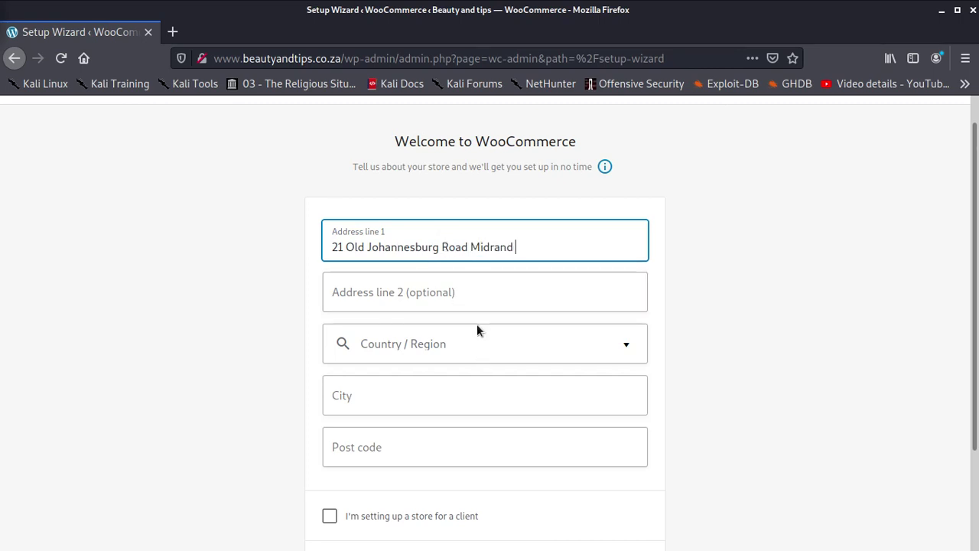
# - Set country/region to South Africa — Gauteng, city to Johannesburg, and fill in the post code
pyautogui.click(452, 337)
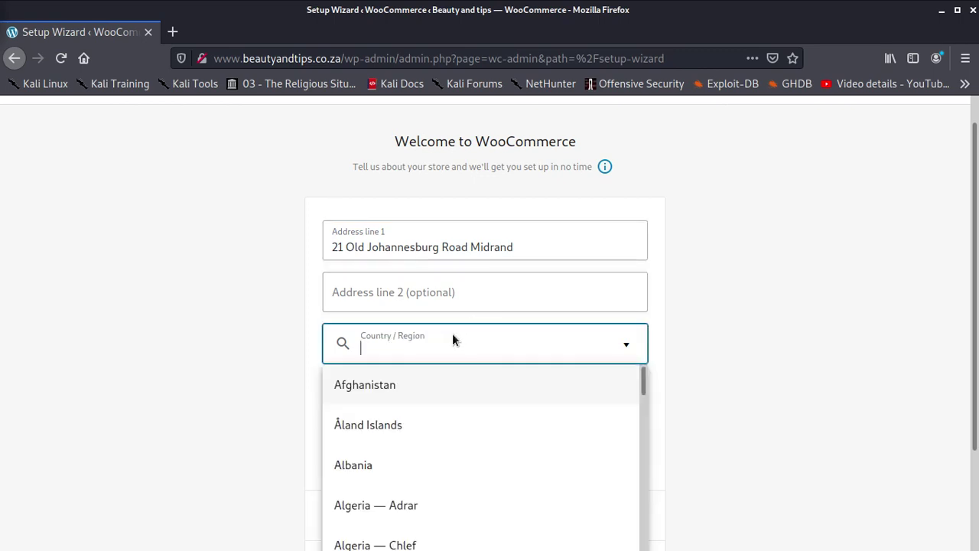
pyautogui.write('South ')
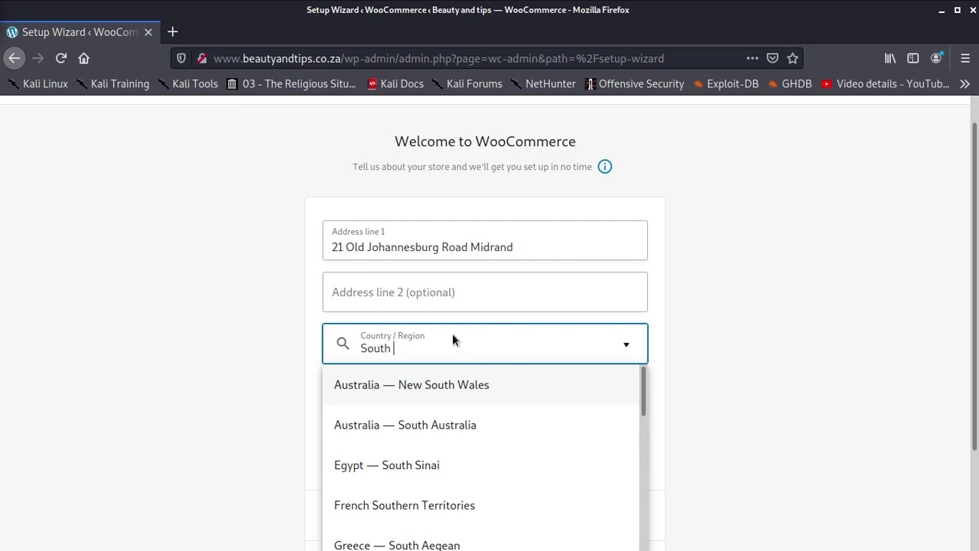
pyautogui.write('Afri')
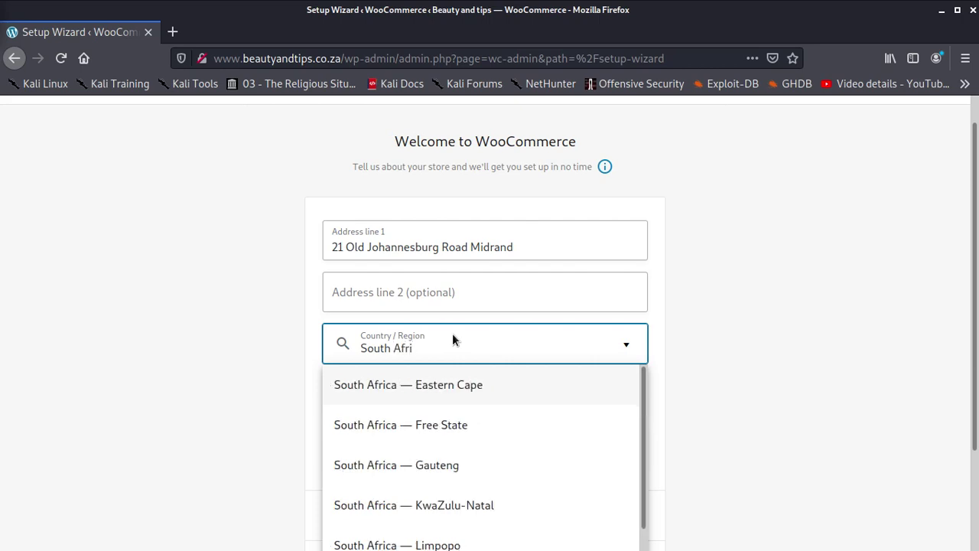
pyautogui.scroll(-2, 463, 433)
pyautogui.click(442, 404)
pyautogui.scroll(-1, 441, 386)
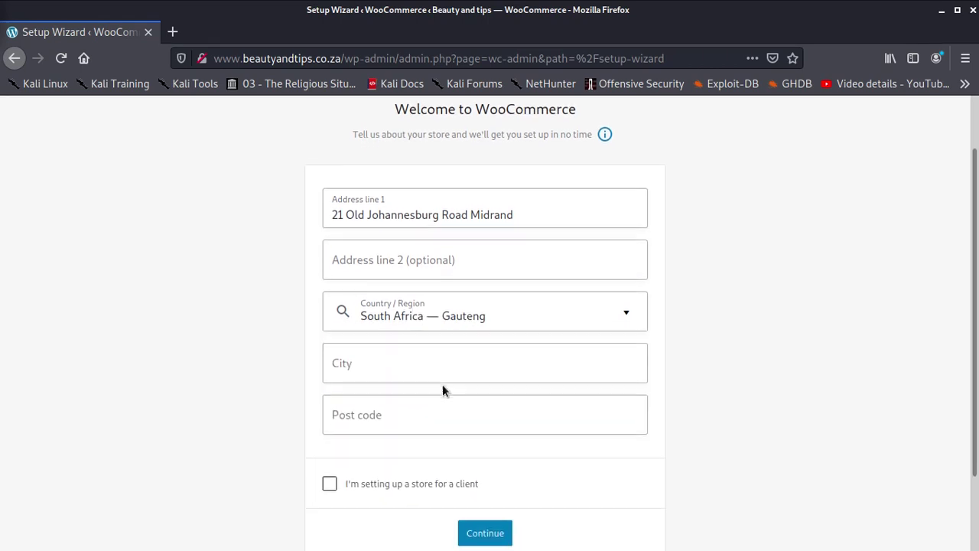
pyautogui.click(421, 351)
pyautogui.write('Johannesburg')
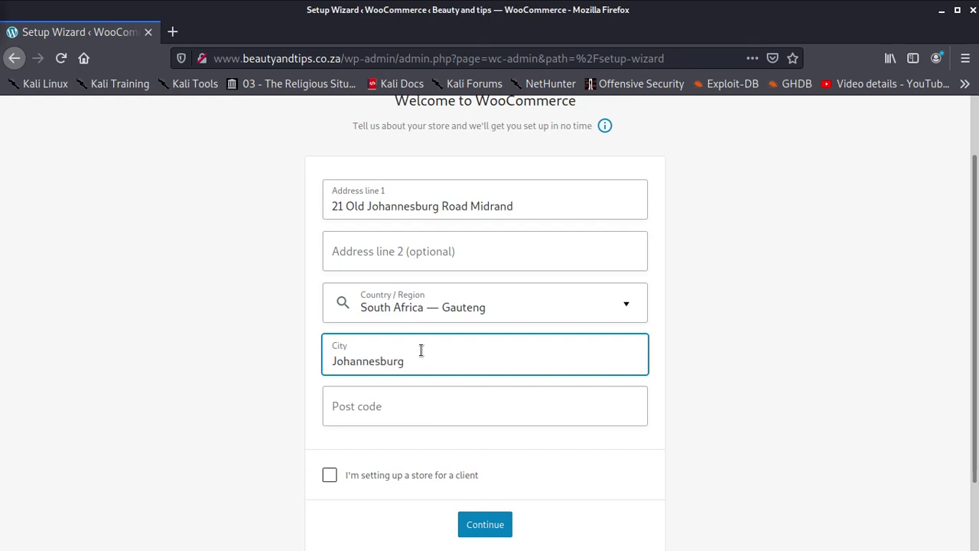
pyautogui.scroll(-2, 419, 344)
pyautogui.click(416, 324)
pyautogui.write('200')
pyautogui.write('30')
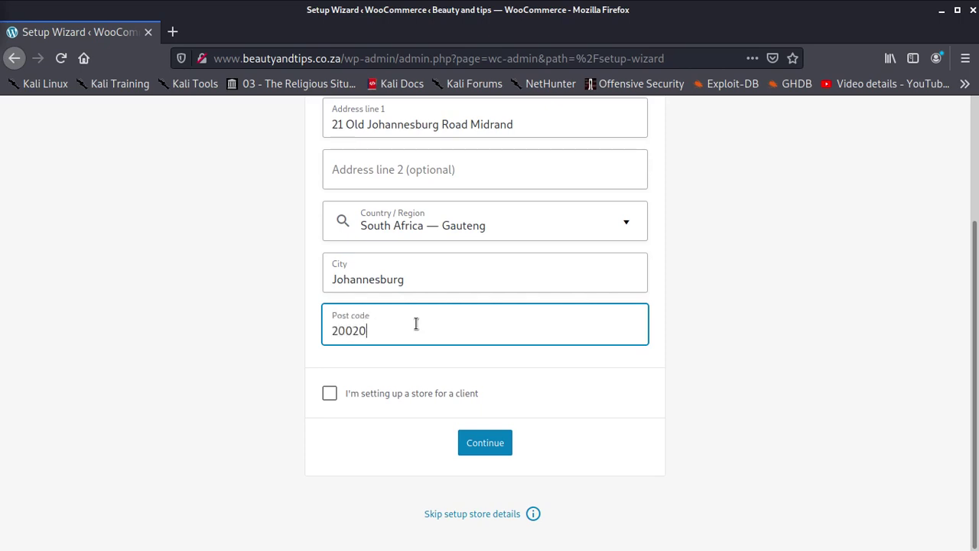
pyautogui.press('BackSpace')
pyautogui.press('BackSpace')
pyautogui.write('0')
# - Leave 'I'm setting up a store for a client' unticked and submit the store details
pyautogui.click(374, 393)
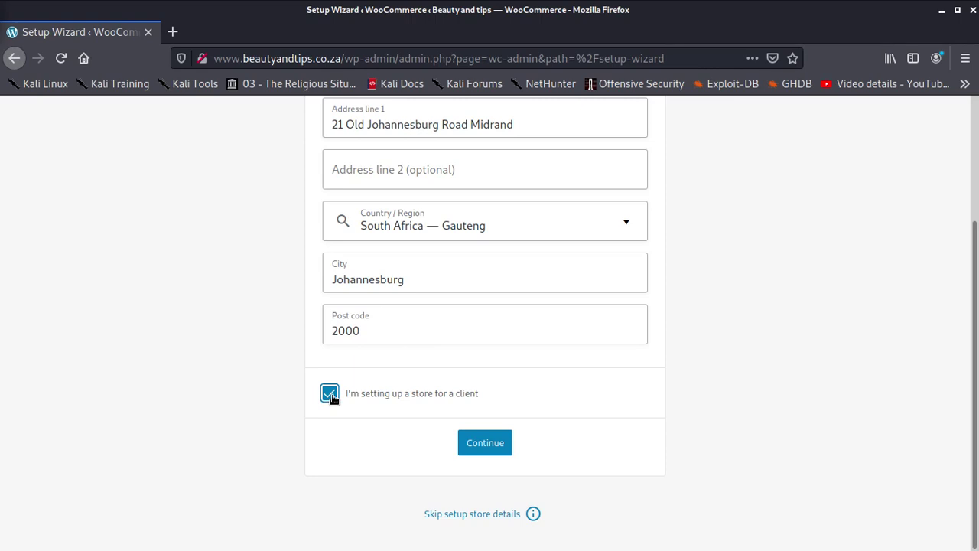
pyautogui.click(329, 394)
pyautogui.click(477, 441)
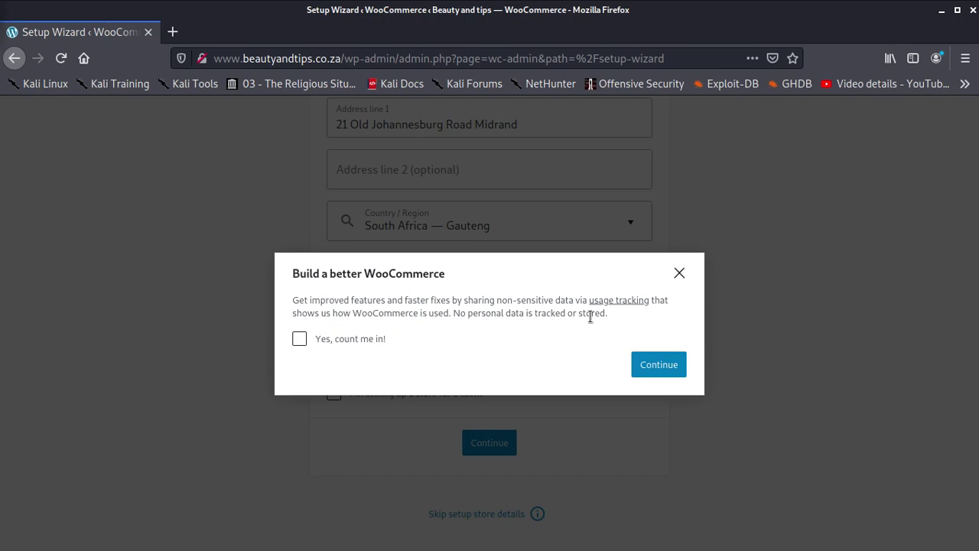
# - Dismiss the usage-tracking prompt and choose Health and beauty as the store's industry
pyautogui.click(672, 366)
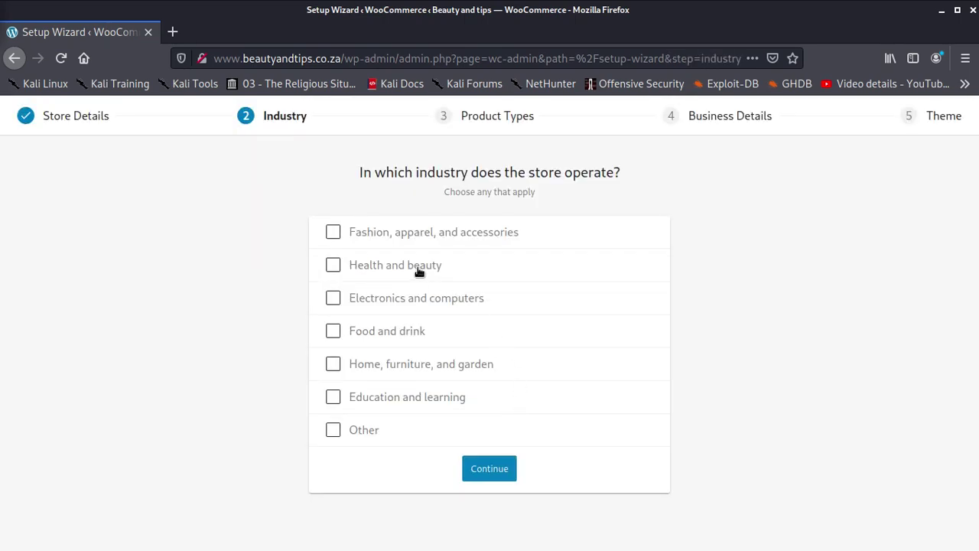
pyautogui.click(334, 265)
pyautogui.click(493, 469)
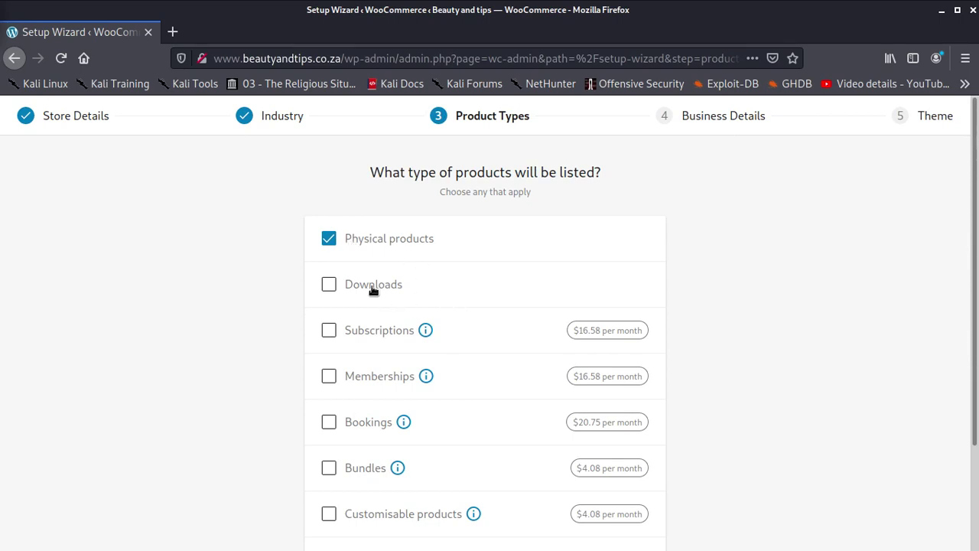
# - Keep Physical products as the product type and continue to Business Details
pyautogui.scroll(-1, 472, 377)
pyautogui.scroll(-2, 472, 377)
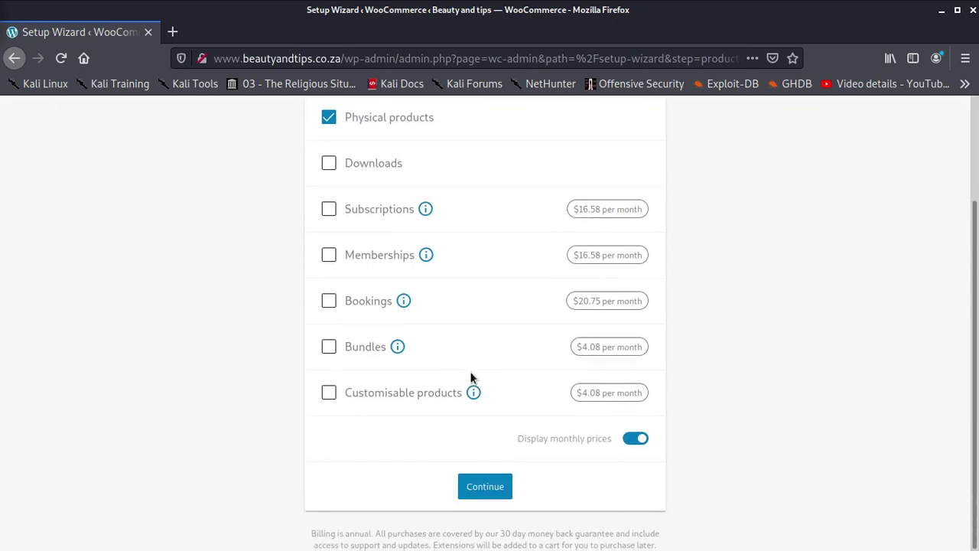
pyautogui.click(476, 490)
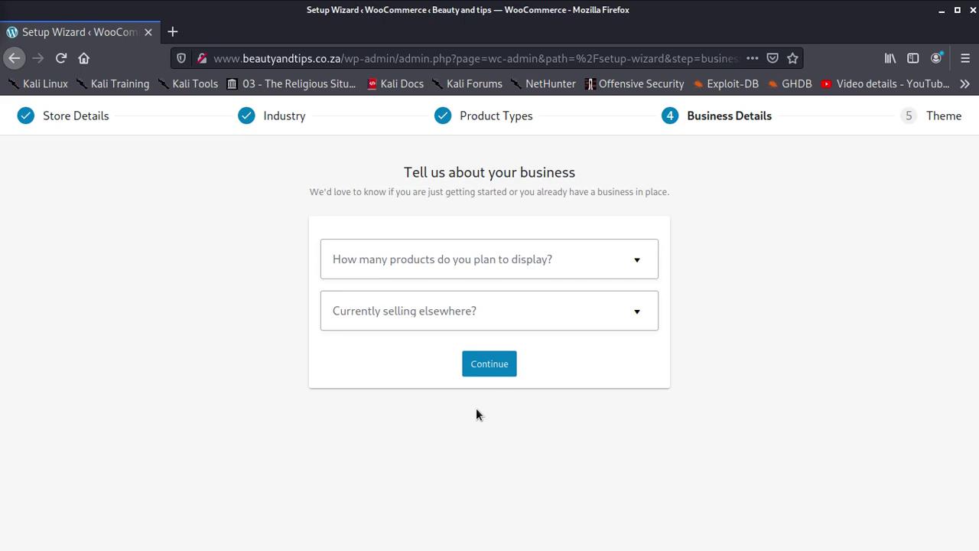
# - Answer 1,000+ planned products and No for currently selling elsewhere
pyautogui.click(551, 264)
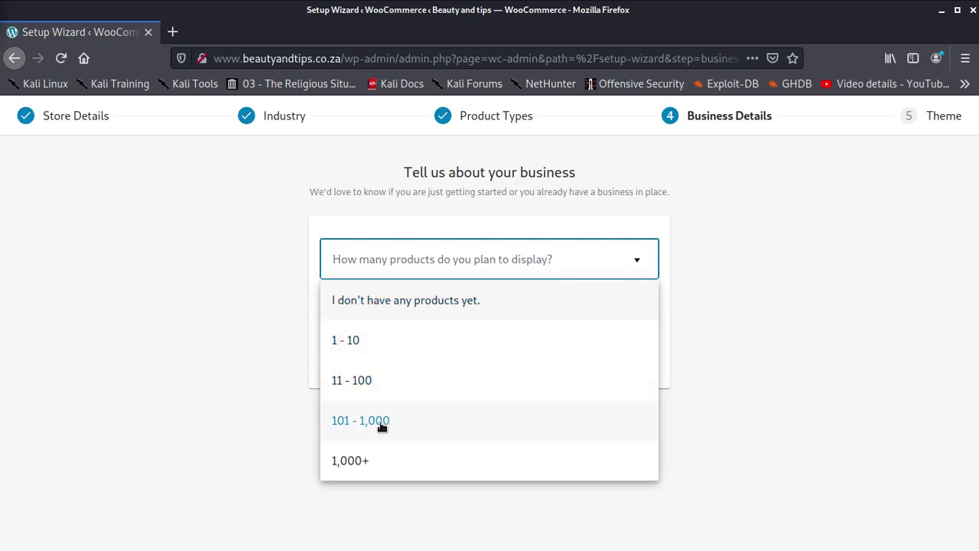
pyautogui.click(357, 460)
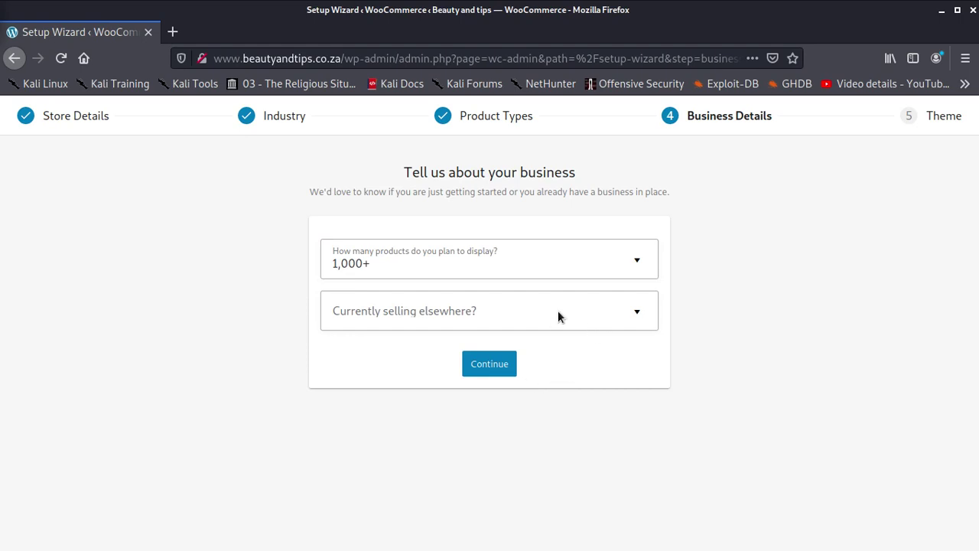
pyautogui.click(534, 315)
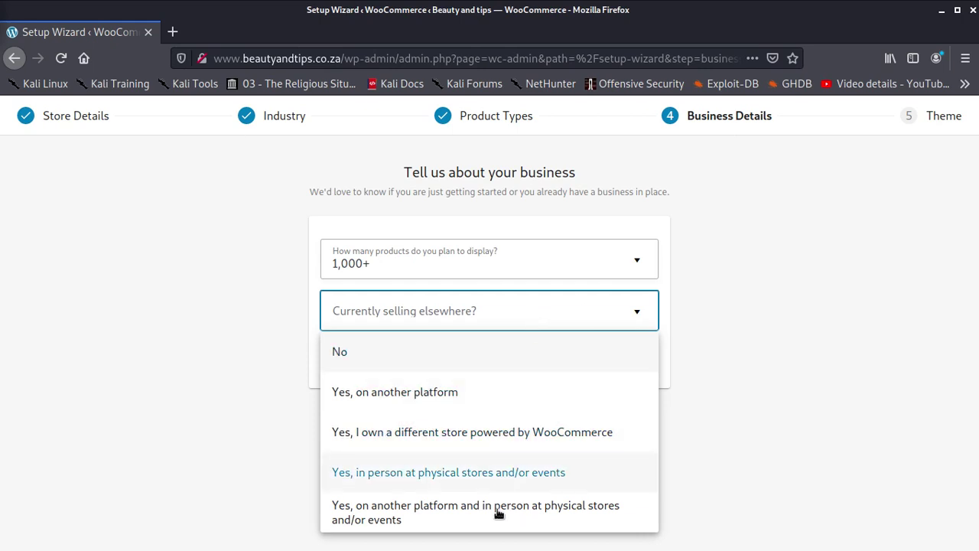
pyautogui.click(461, 391)
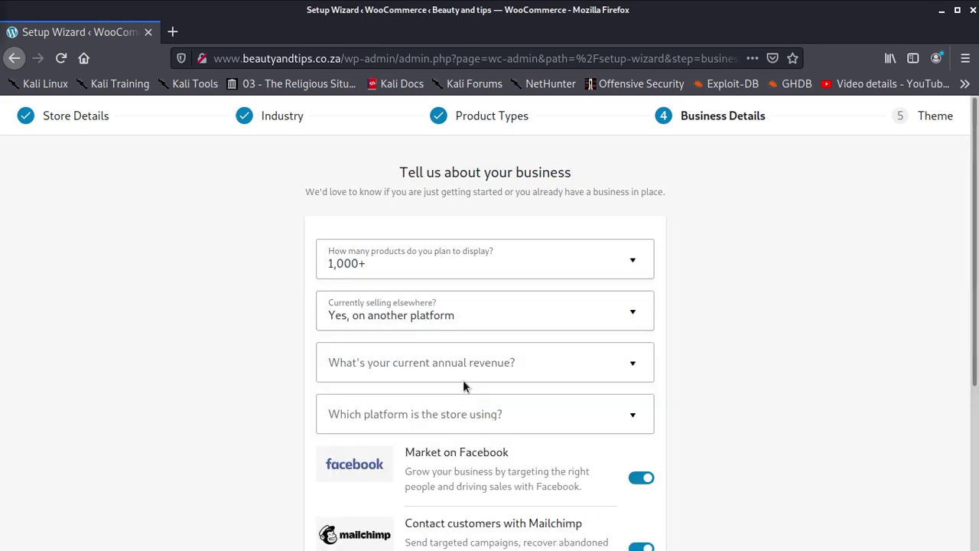
pyautogui.click(543, 366)
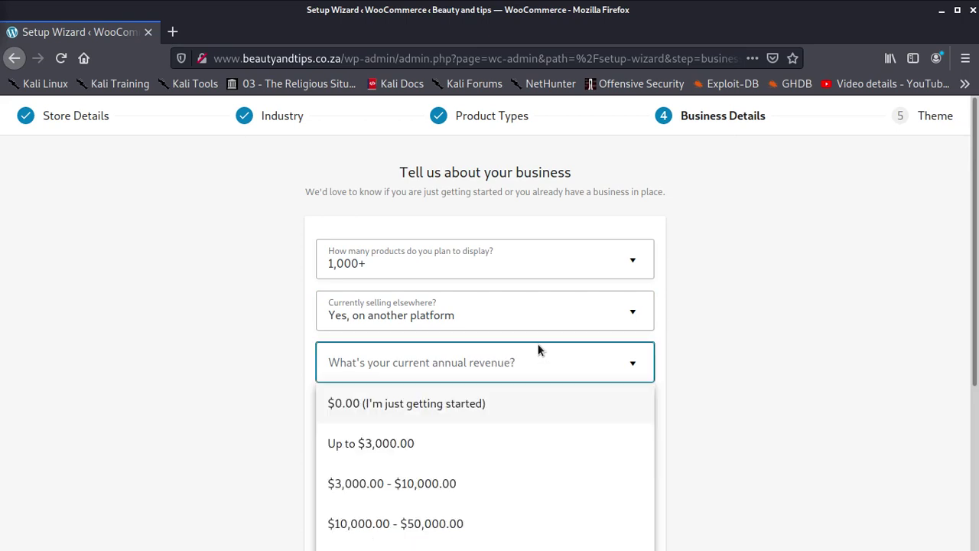
pyautogui.click(503, 307)
pyautogui.click(503, 307)
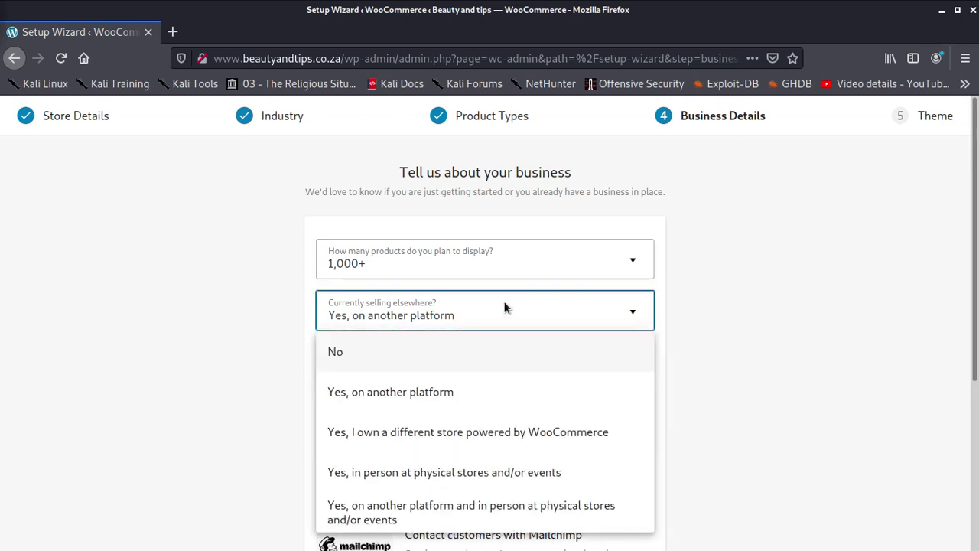
pyautogui.click(356, 353)
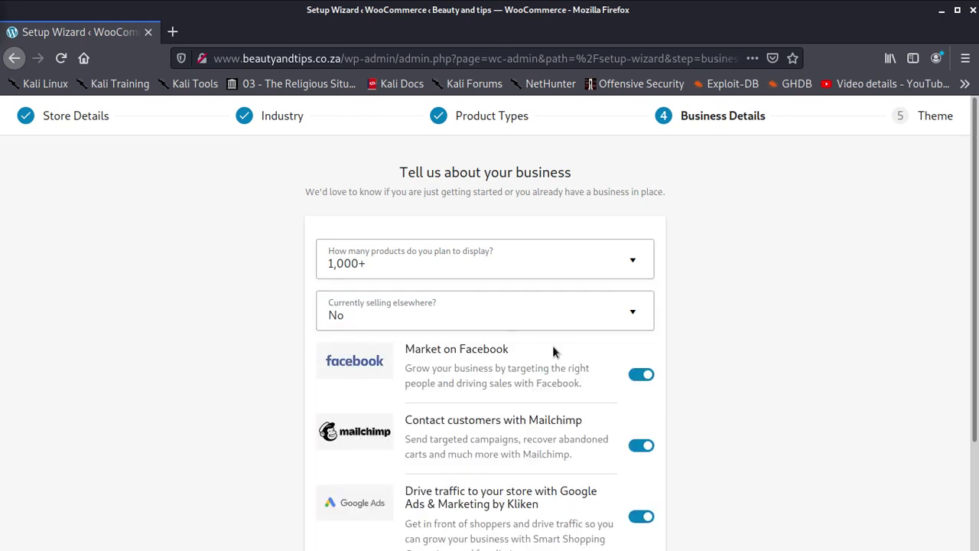
# - Submit the business details, which fail with a save error
pyautogui.scroll(-3, 560, 352)
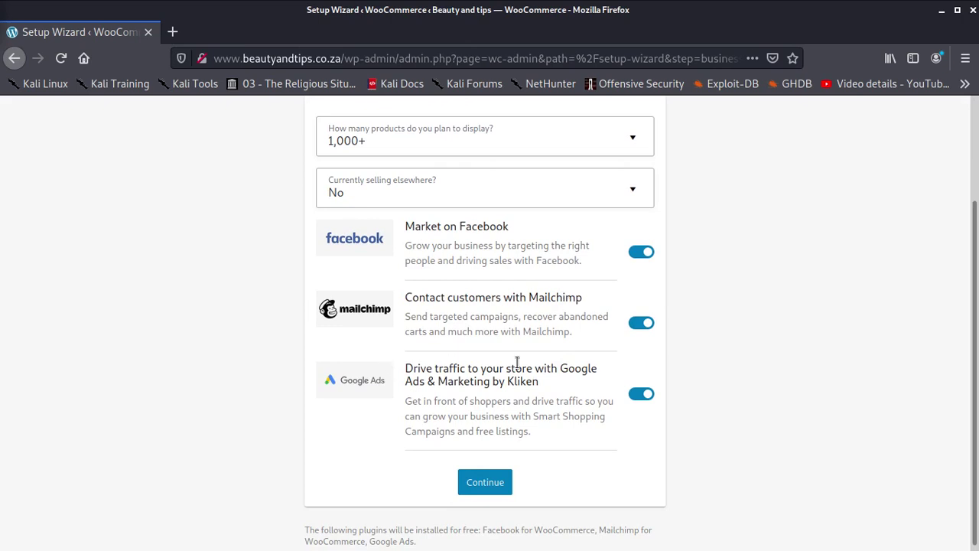
pyautogui.click(490, 488)
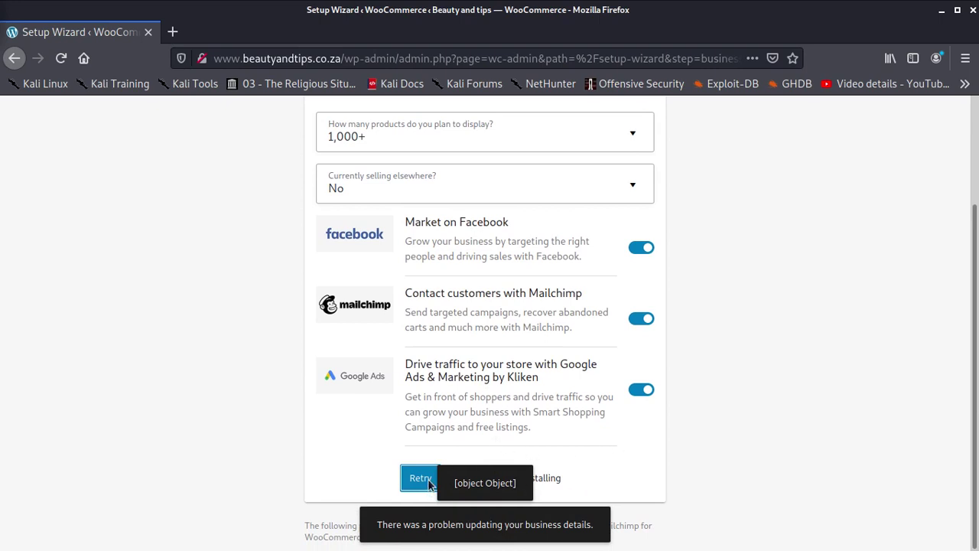
pyautogui.click(683, 438)
pyautogui.scroll(3, 540, 325)
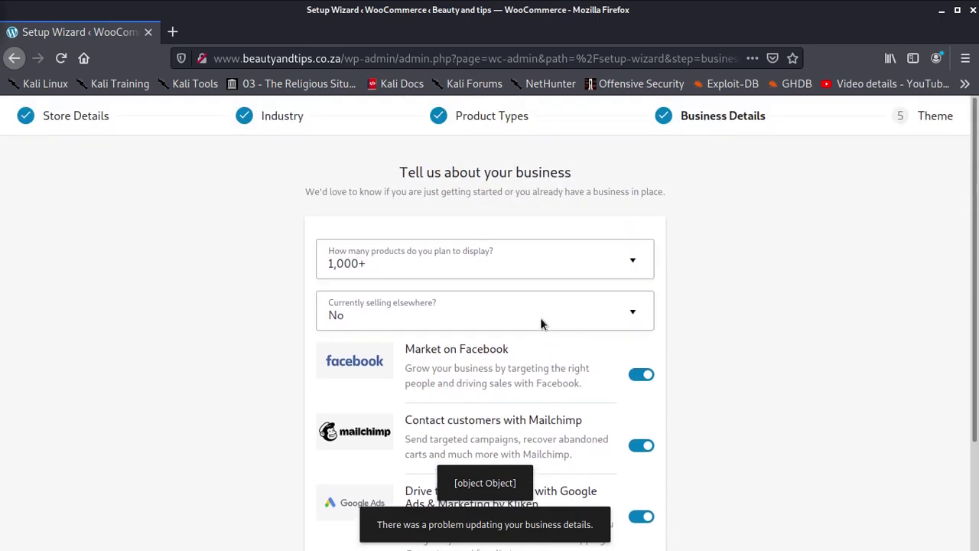
pyautogui.scroll(-3, 569, 314)
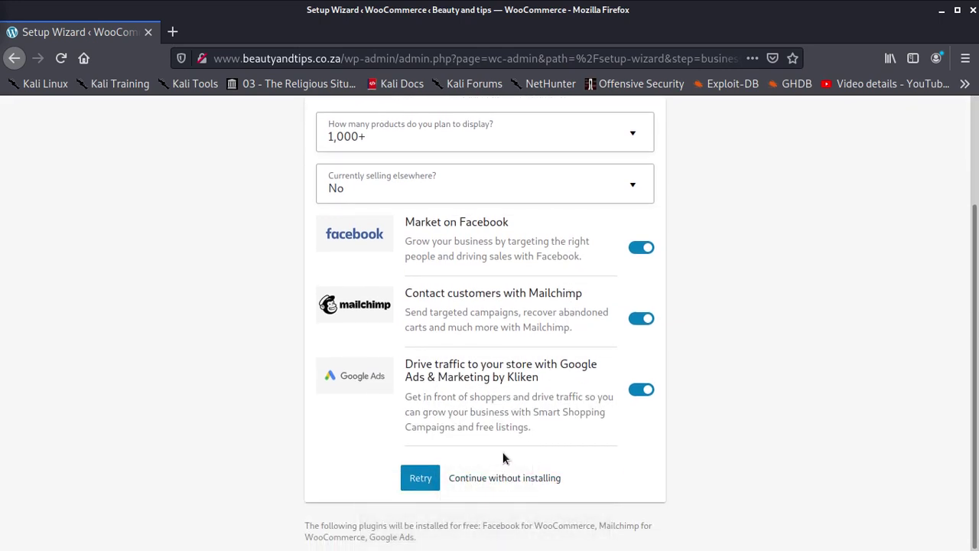
# - Continue without installing the marketing plugins and browse the available themes
pyautogui.click(542, 478)
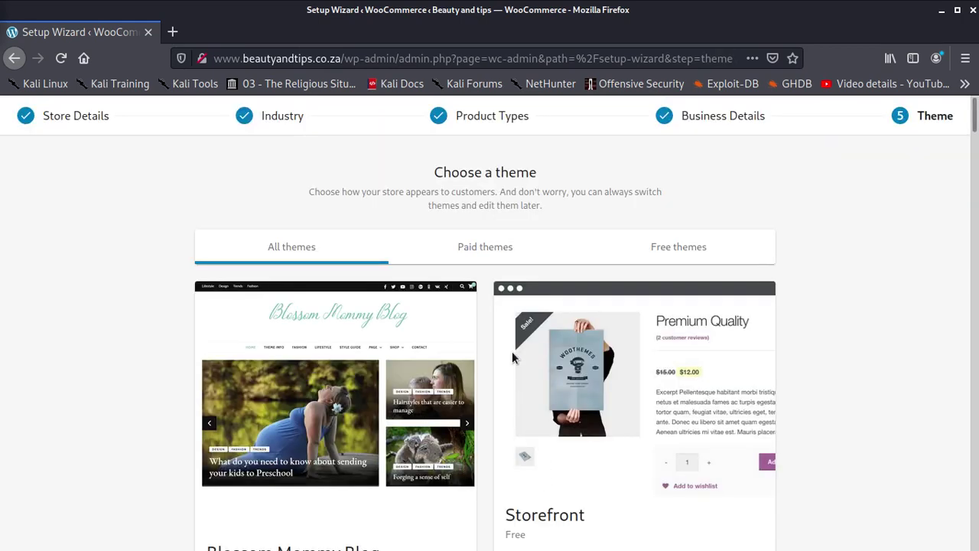
pyautogui.scroll(-4, 474, 356)
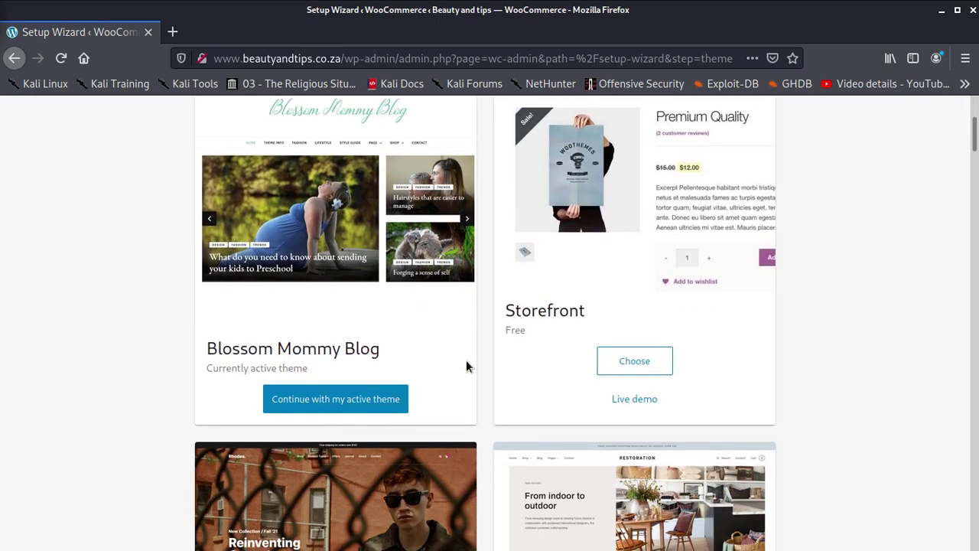
pyautogui.scroll(5, 466, 365)
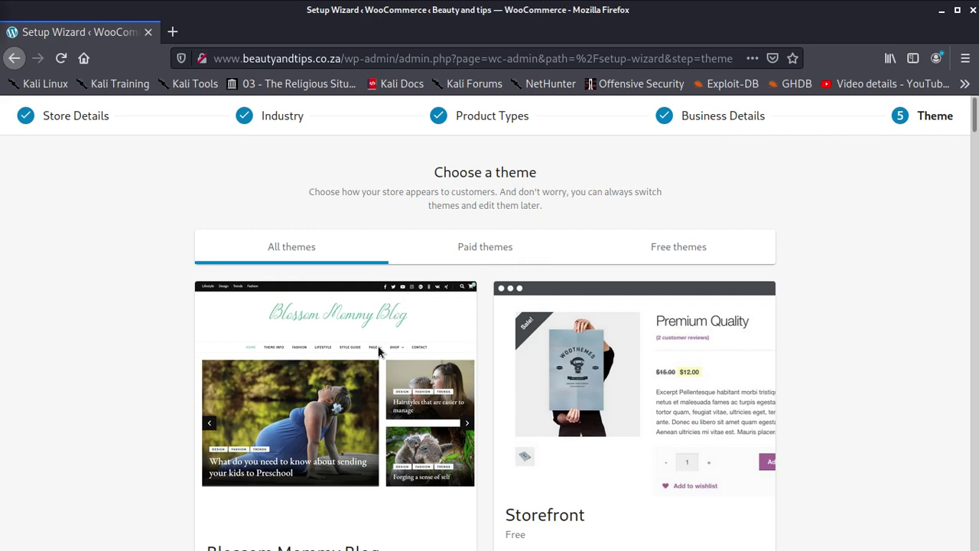
pyautogui.scroll(-1, 383, 352)
pyautogui.scroll(-5, 379, 352)
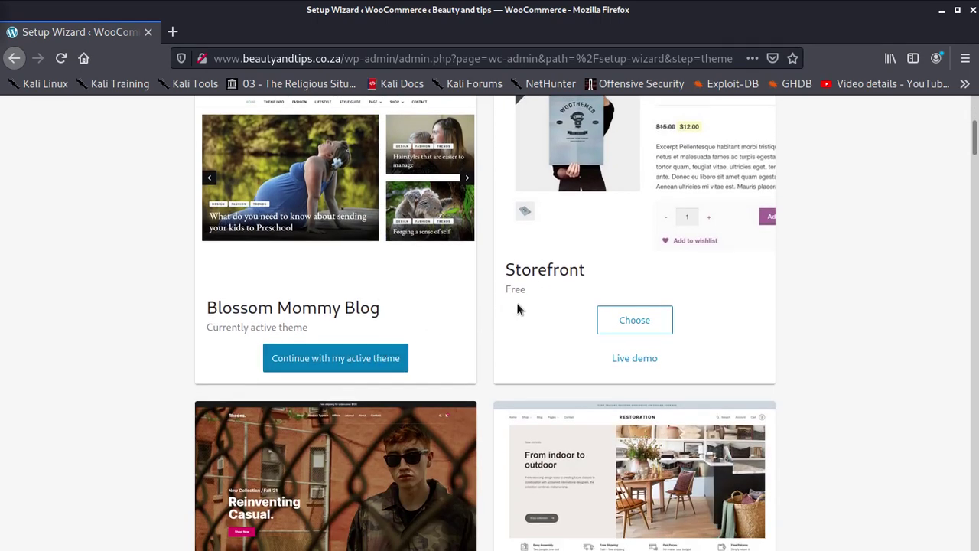
pyautogui.scroll(4, 658, 317)
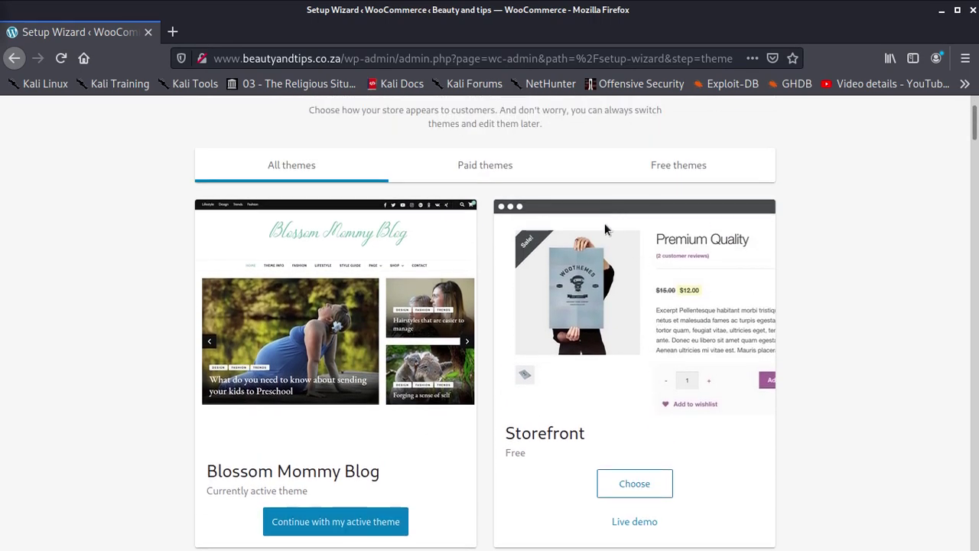
pyautogui.scroll(-1, 606, 281)
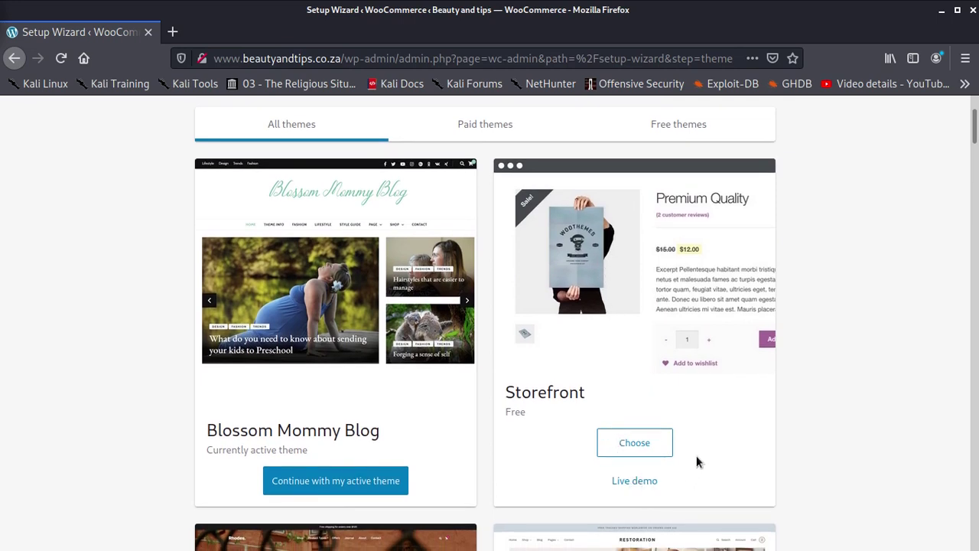
pyautogui.scroll(1, 647, 455)
pyautogui.scroll(2, 648, 457)
# - Copy the Storefront theme's title from the theme list
pyautogui.moveTo(595, 476); pyautogui.dragTo(498, 474)
pyautogui.rightClick(538, 472)
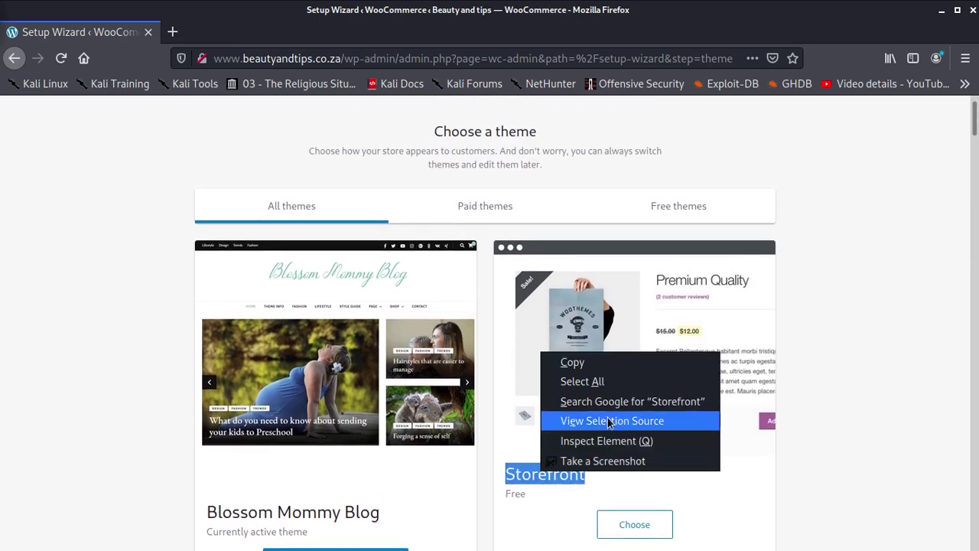
pyautogui.click(609, 366)
pyautogui.scroll(-5, 620, 382)
pyautogui.scroll(4, 627, 401)
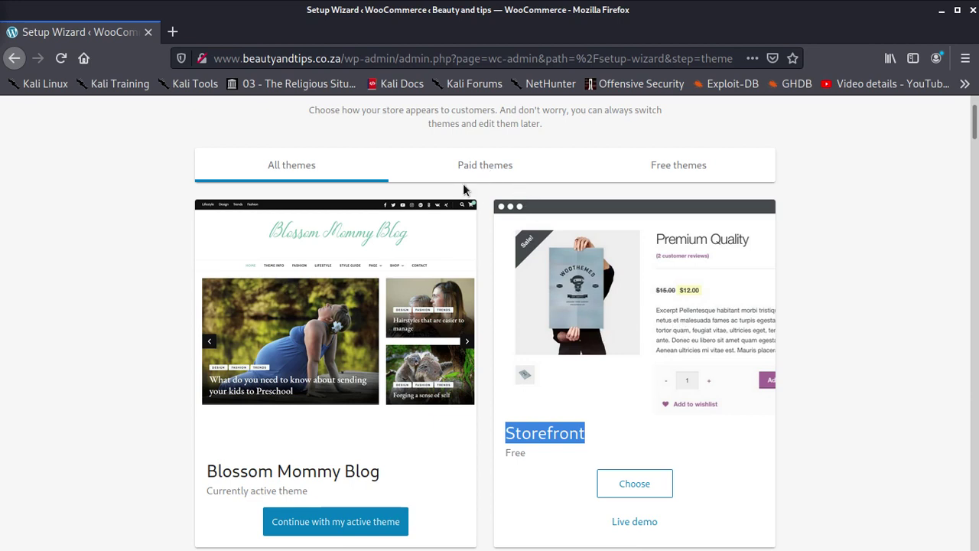
pyautogui.scroll(-1, 591, 351)
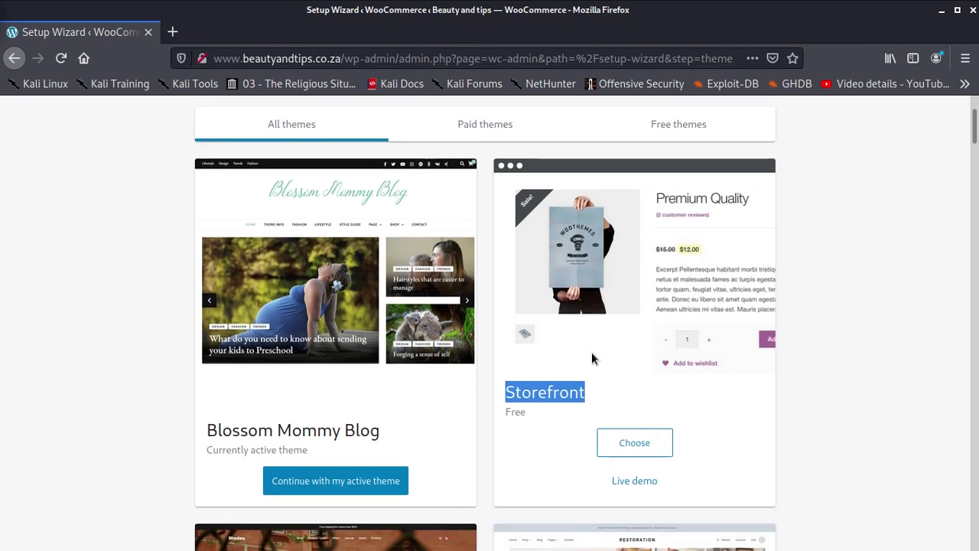
pyautogui.scroll(2, 385, 312)
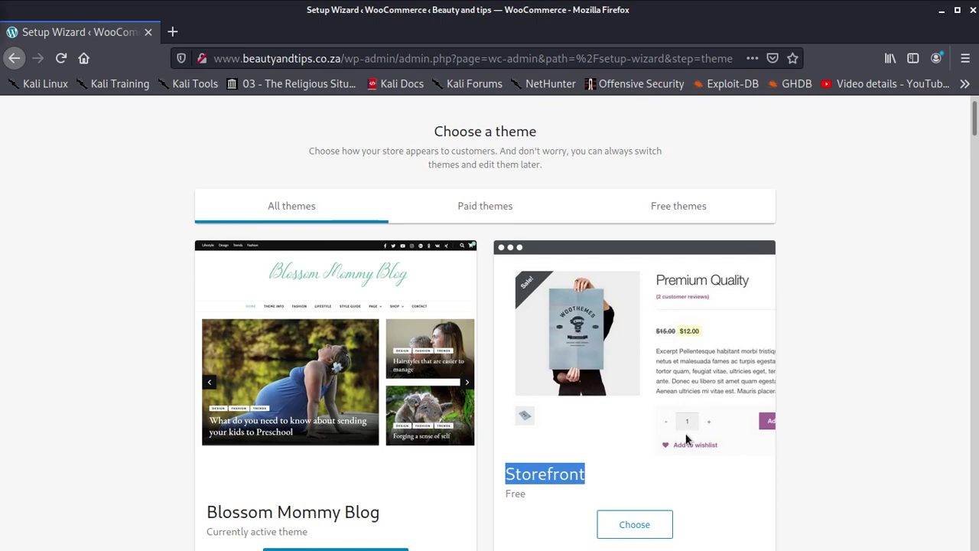
pyautogui.scroll(-6, 680, 448)
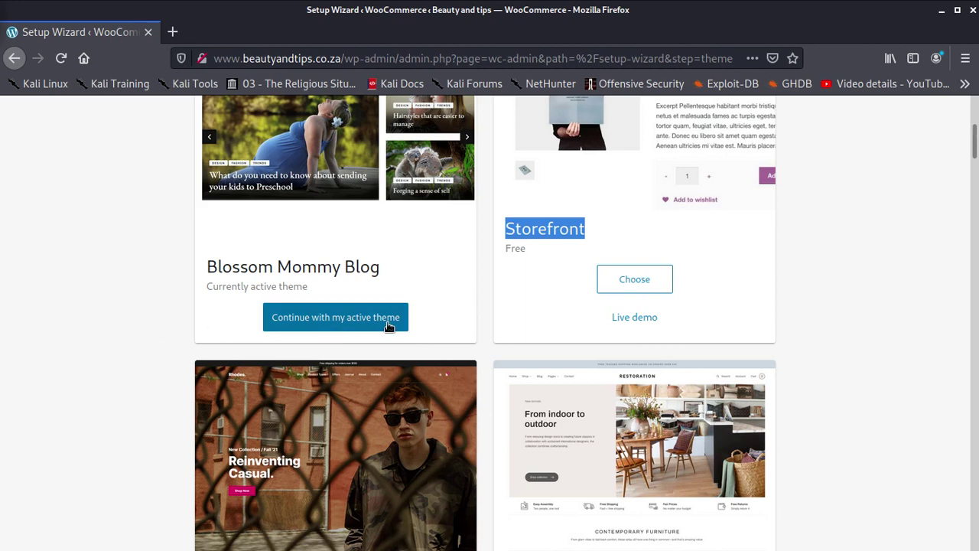
# - Choose Storefront as the store theme, reaching the Jetpack and Shipping & Tax offer
pyautogui.click(636, 283)
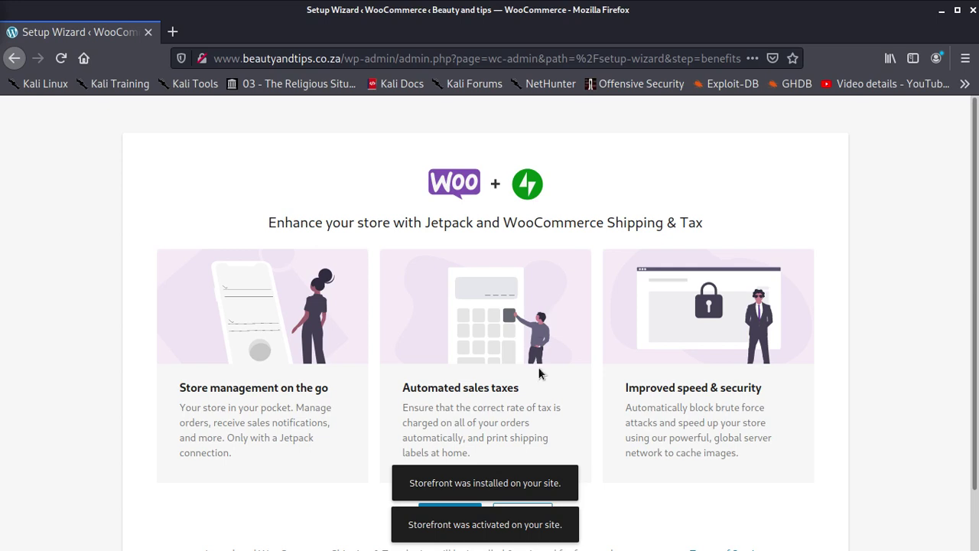
pyautogui.scroll(-2, 515, 424)
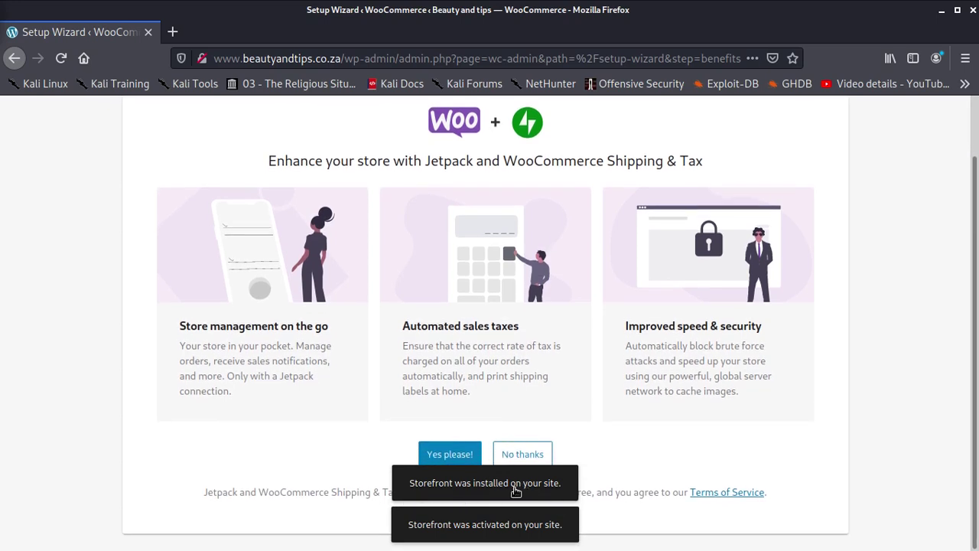
pyautogui.scroll(2, 468, 442)
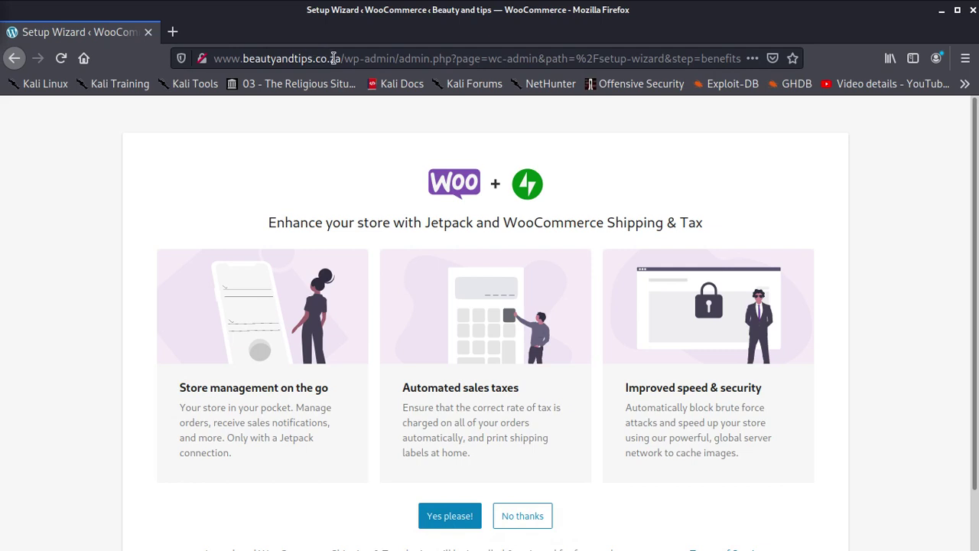
pyautogui.scroll(-2, 475, 321)
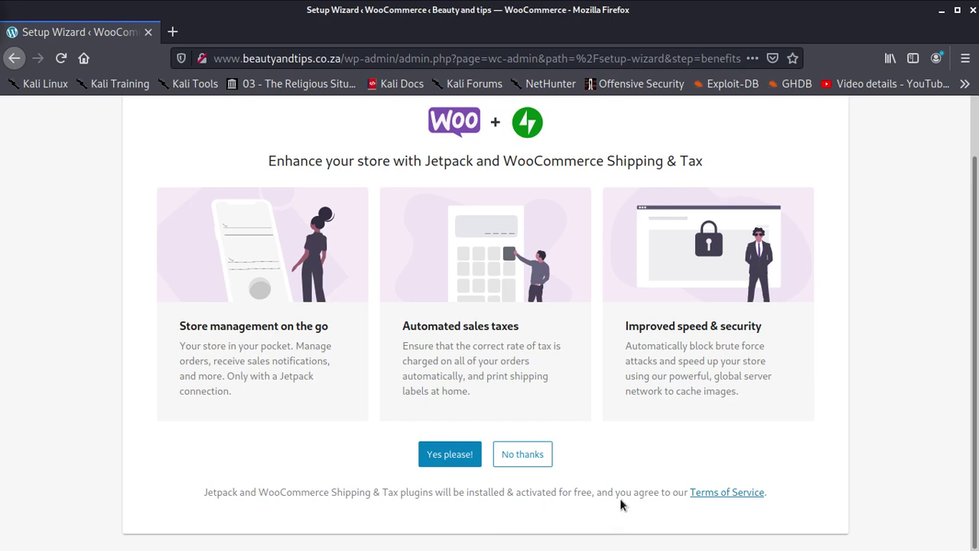
# - Decline the Jetpack and Shipping & Tax add-ons and finish the three-page welcome tour
pyautogui.click(544, 455)
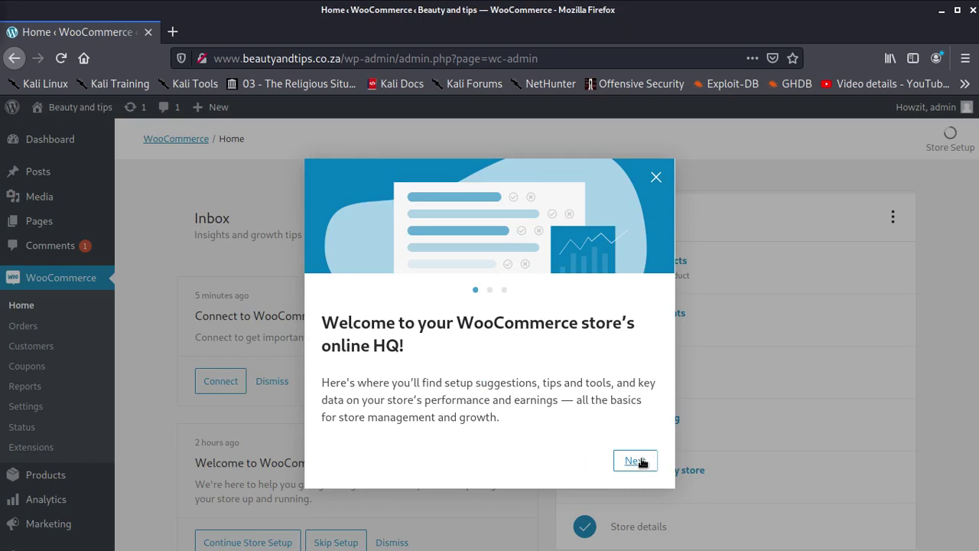
pyautogui.click(640, 461)
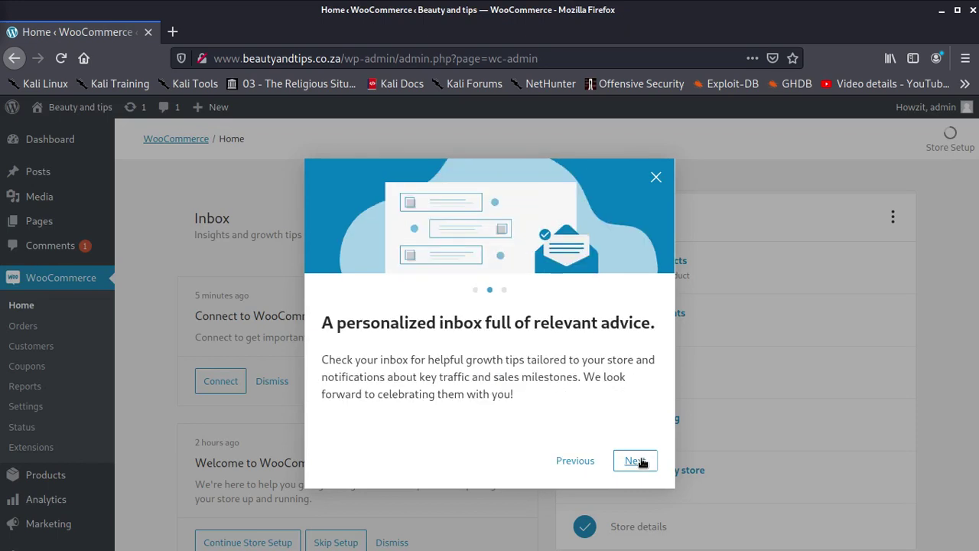
pyautogui.click(641, 461)
pyautogui.click(641, 461)
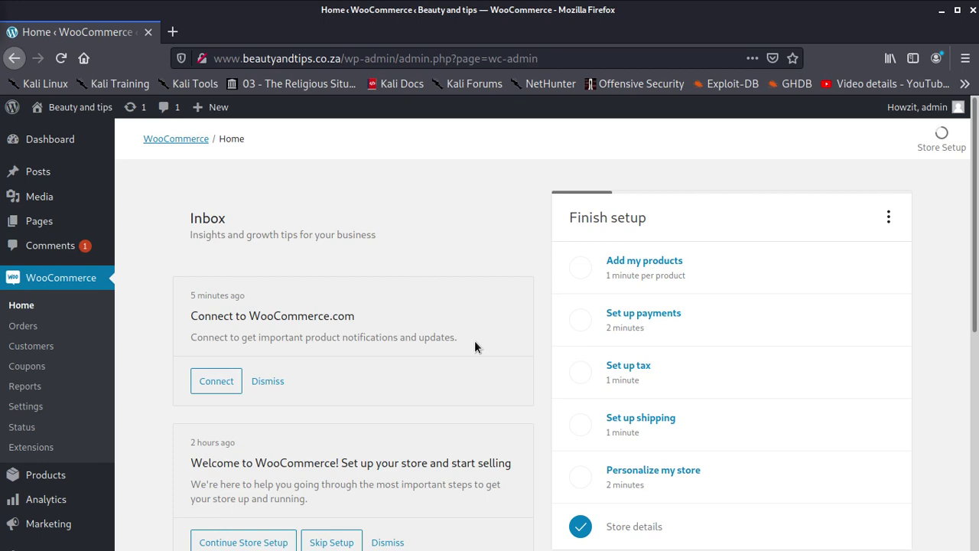
pyautogui.scroll(-5, 251, 400)
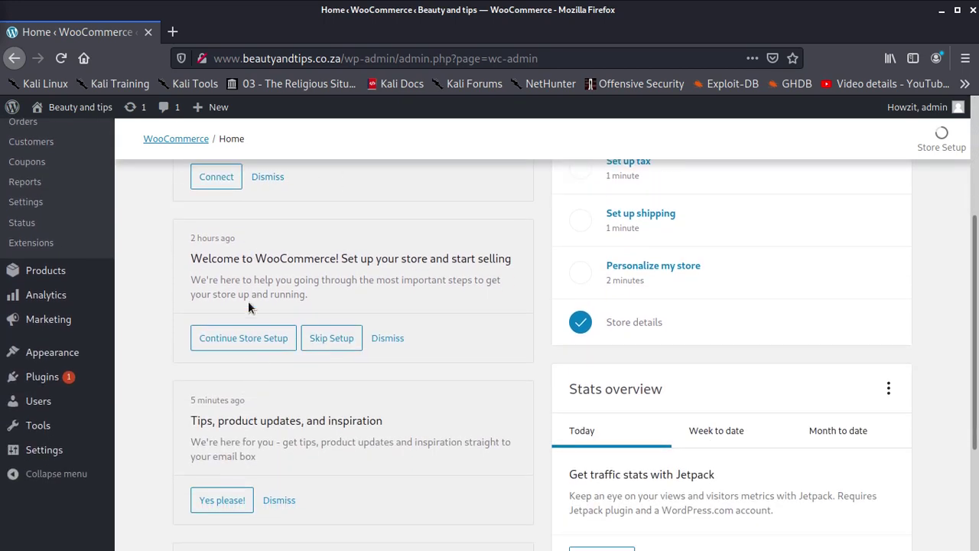
pyautogui.scroll(4, 247, 302)
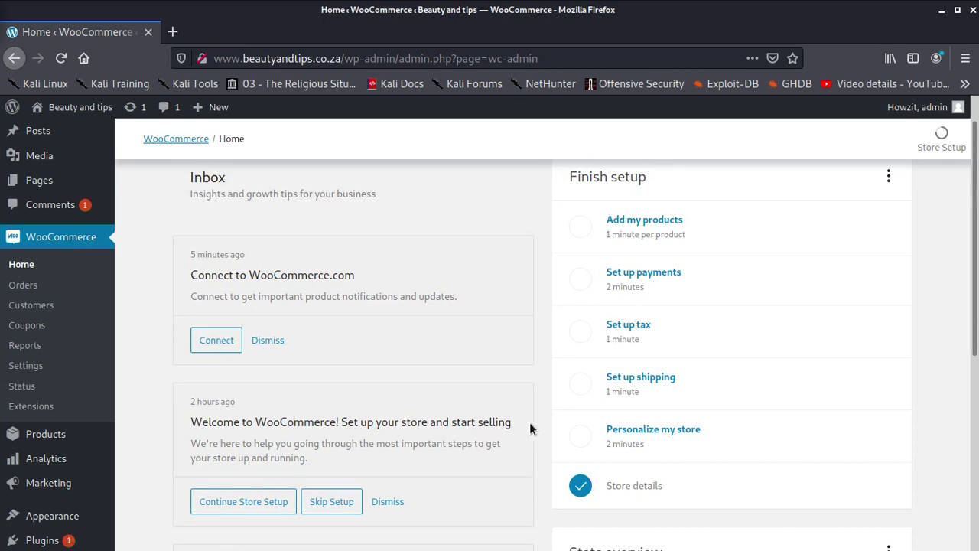
pyautogui.scroll(-3, 257, 400)
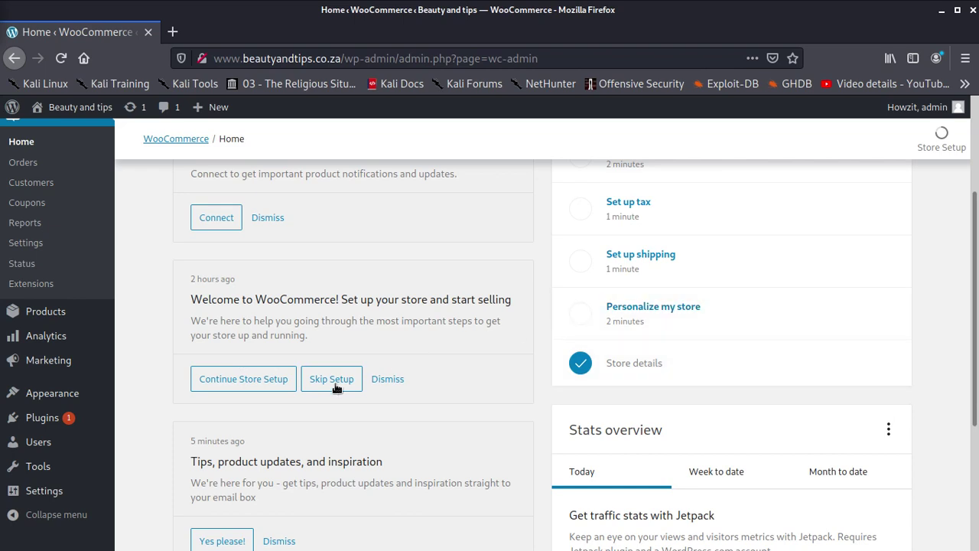
pyautogui.scroll(-3, 328, 398)
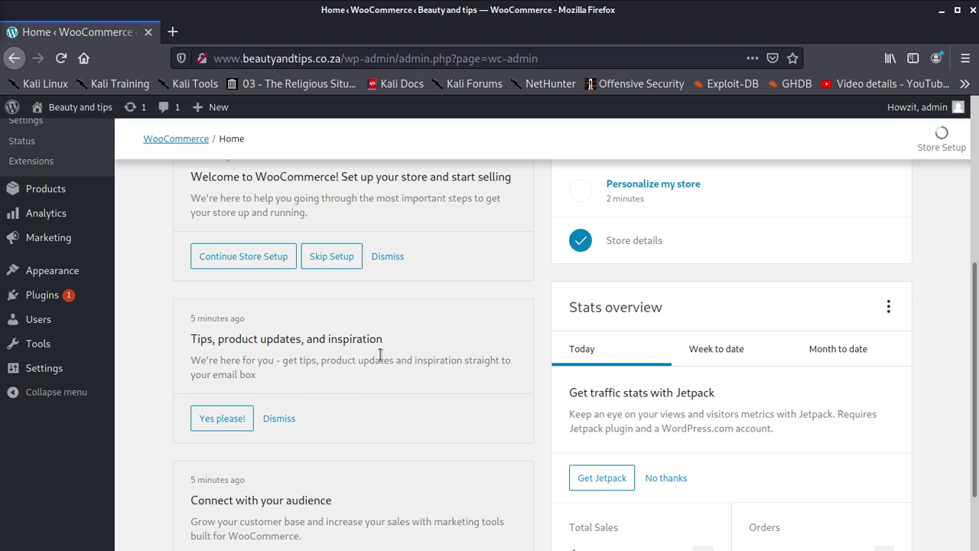
pyautogui.scroll(-2, 284, 314)
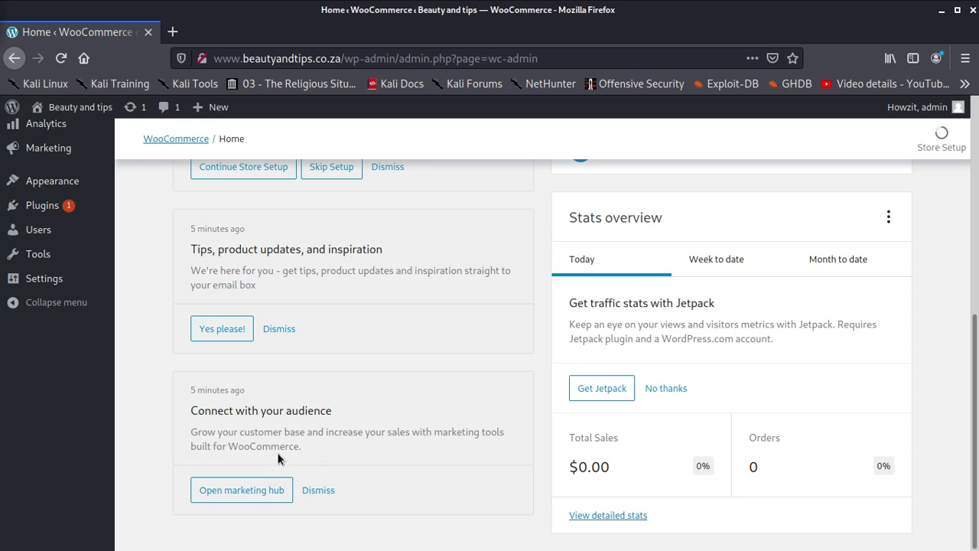
pyautogui.scroll(3, 294, 454)
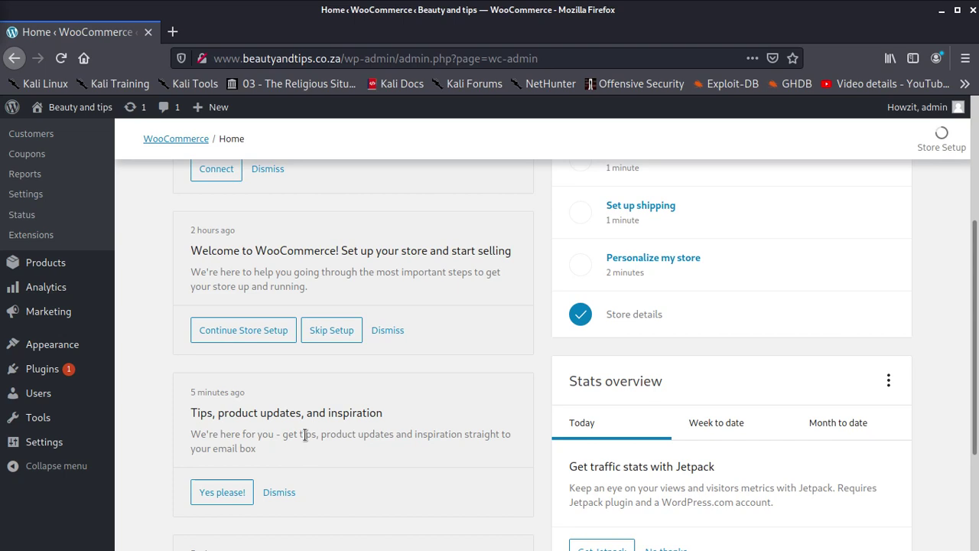
pyautogui.scroll(4, 305, 431)
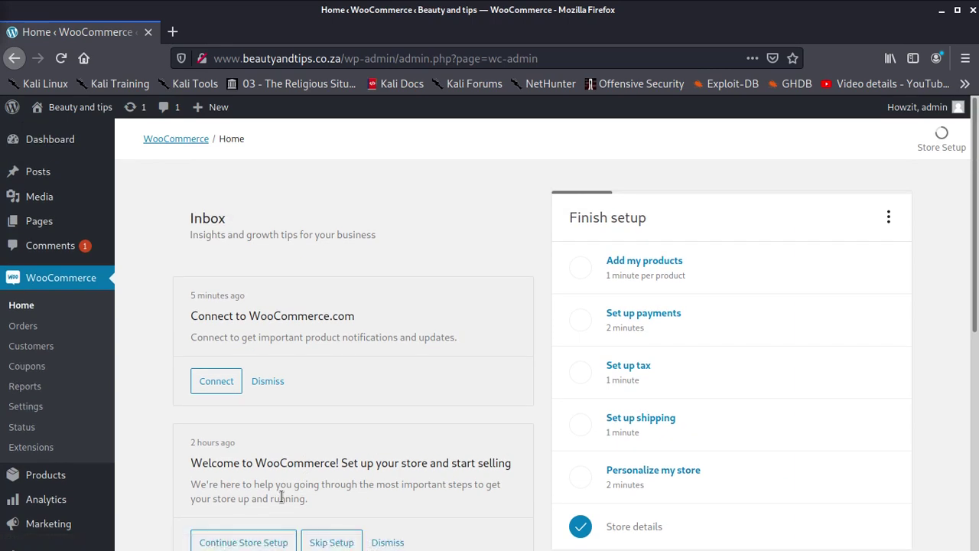
pyautogui.scroll(-5, 283, 491)
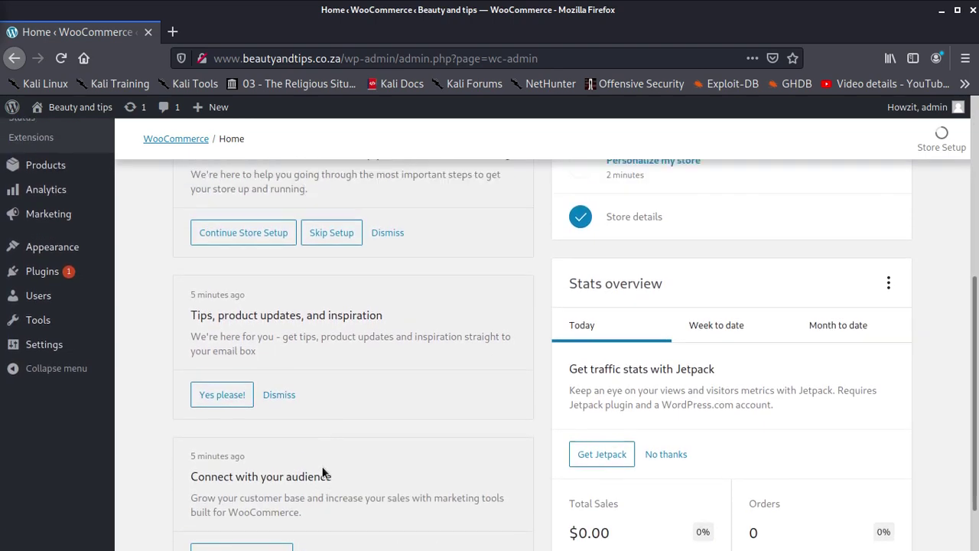
pyautogui.scroll(3, 321, 463)
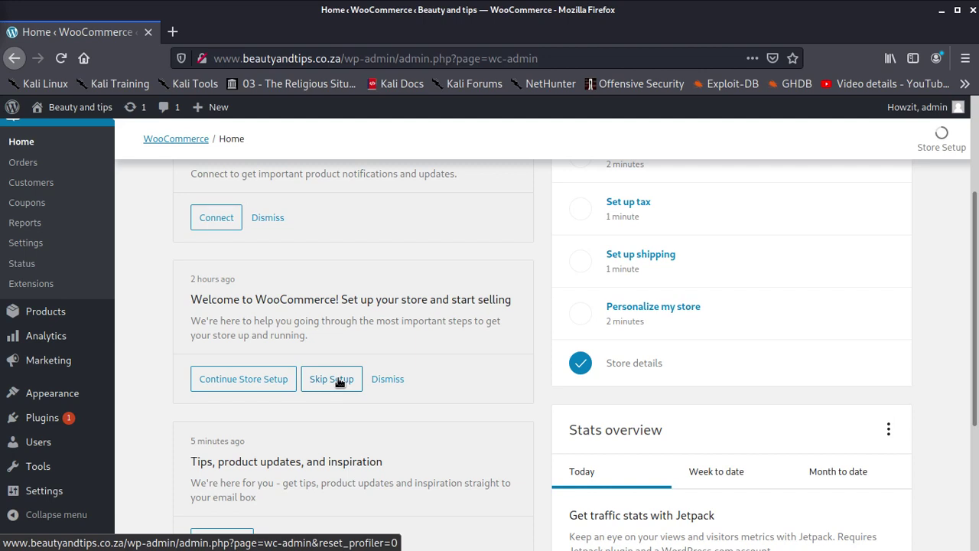
# - Resume store setup, confirm the Johannesburg store address and decline usage tracking
pyautogui.click(283, 381)
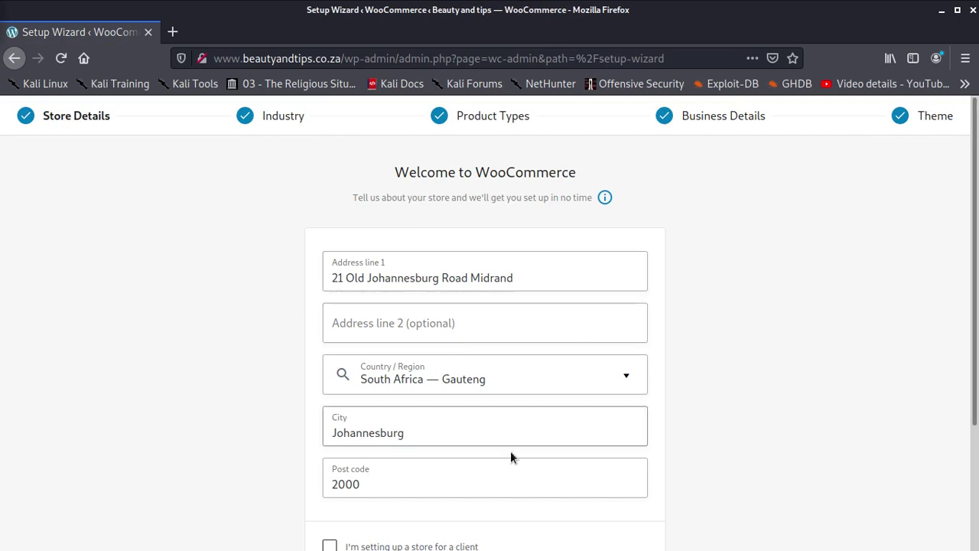
pyautogui.scroll(-3, 510, 457)
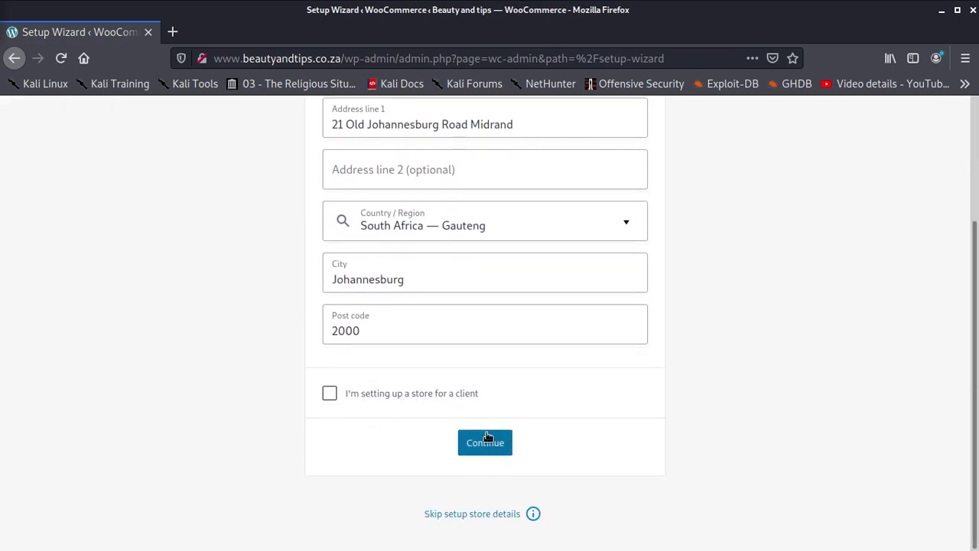
pyautogui.click(489, 442)
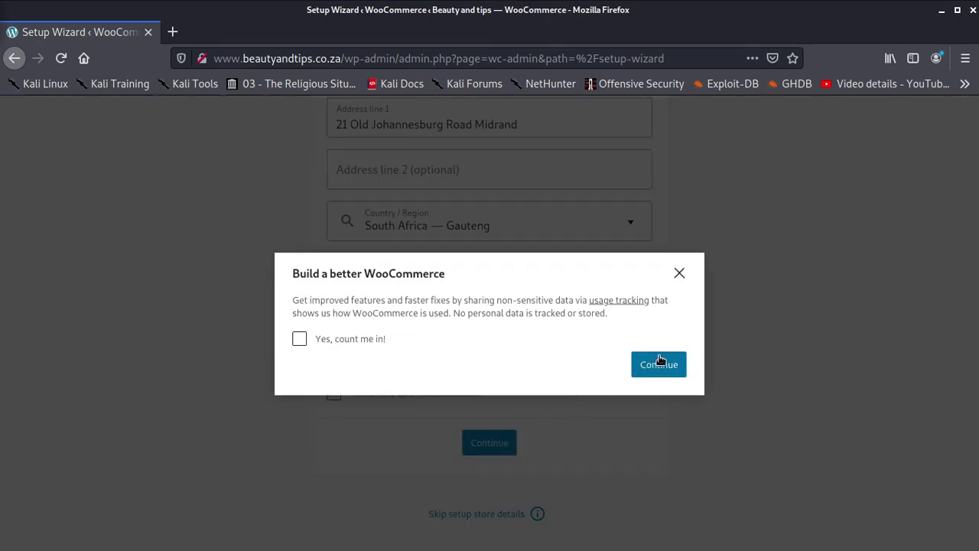
pyautogui.click(659, 361)
pyautogui.click(659, 362)
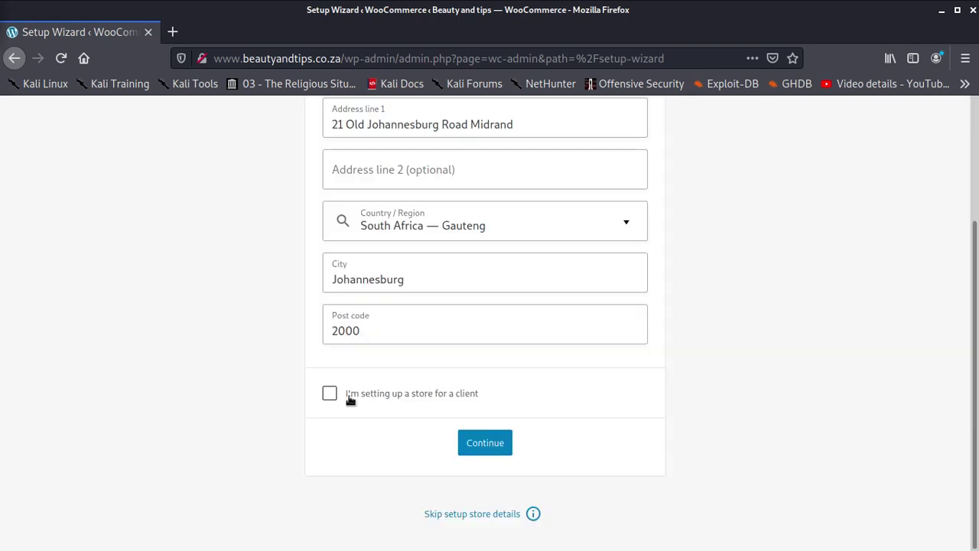
# - Confirm Health and beauty as the industry and Physical products as the product type
pyautogui.click(325, 393)
pyautogui.press('Return')
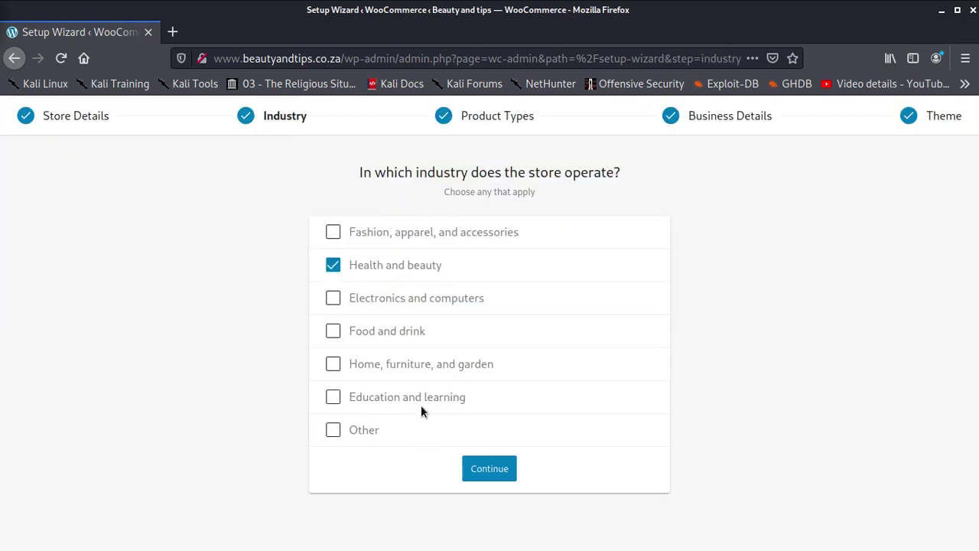
pyautogui.click(486, 473)
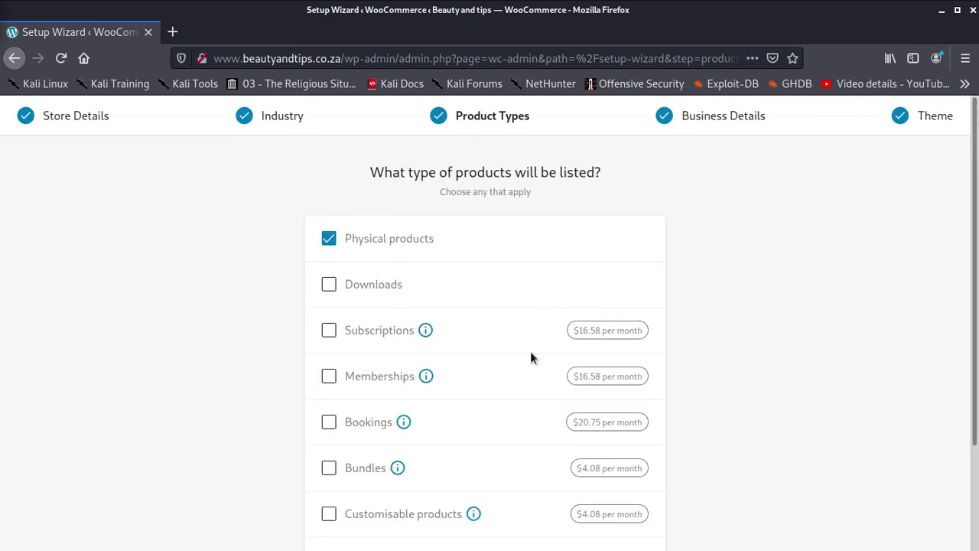
pyautogui.scroll(-3, 514, 405)
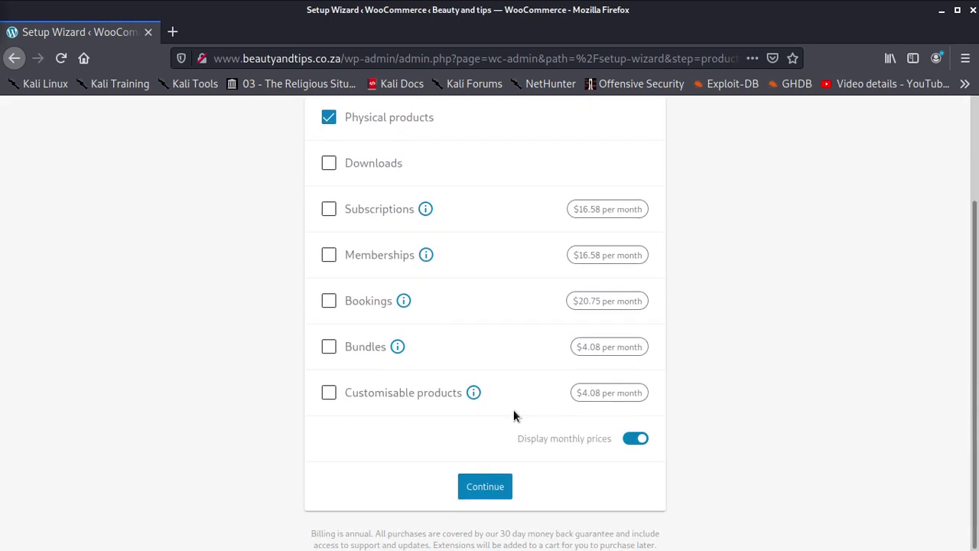
pyautogui.click(493, 495)
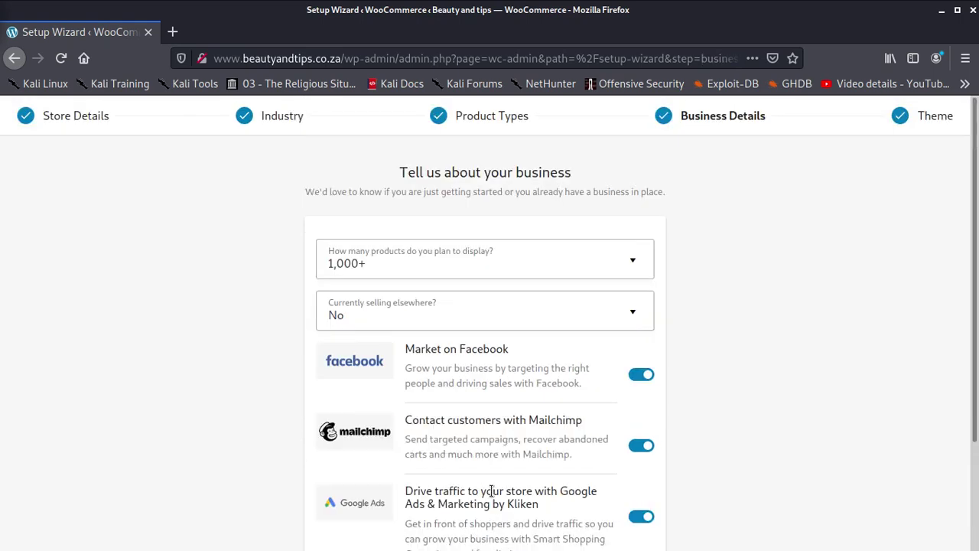
pyautogui.scroll(-3, 511, 324)
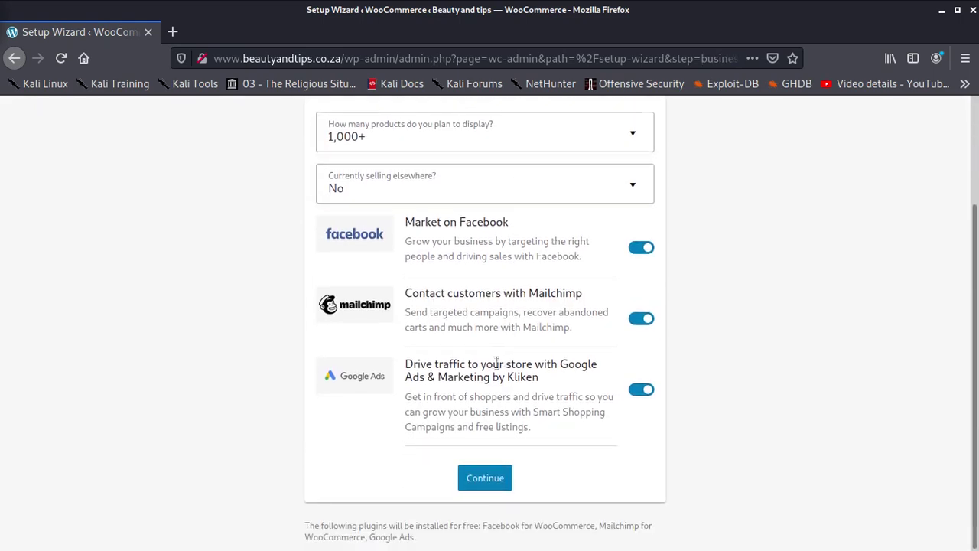
pyautogui.scroll(3, 493, 425)
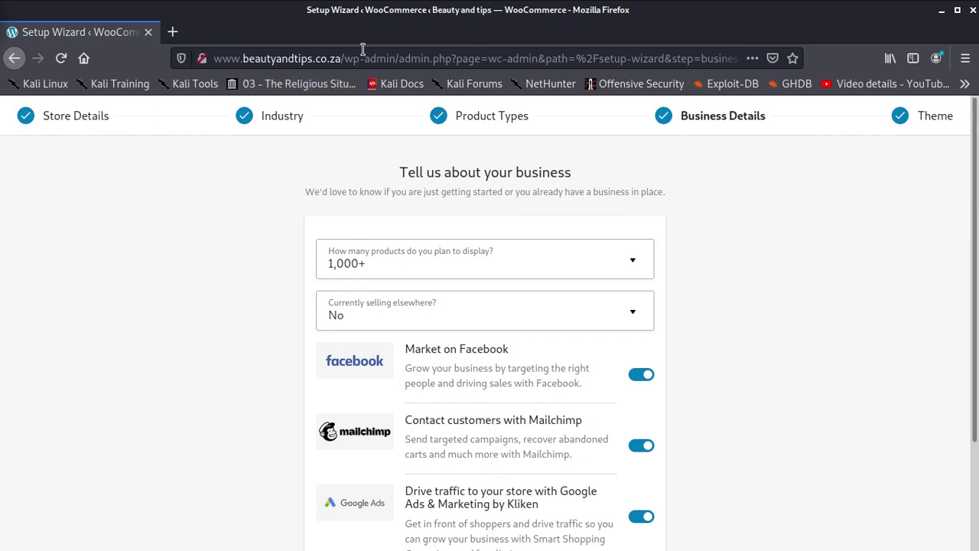
pyautogui.moveTo(343, 58); pyautogui.dragTo(976, 64)
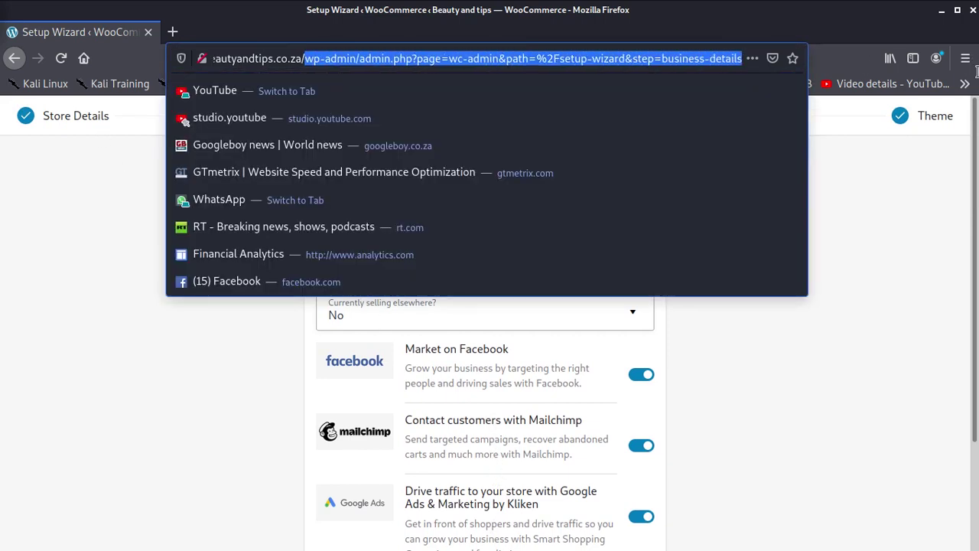
pyautogui.press('BackSpace')
pyautogui.press('BackSpace')
pyautogui.press('Return')
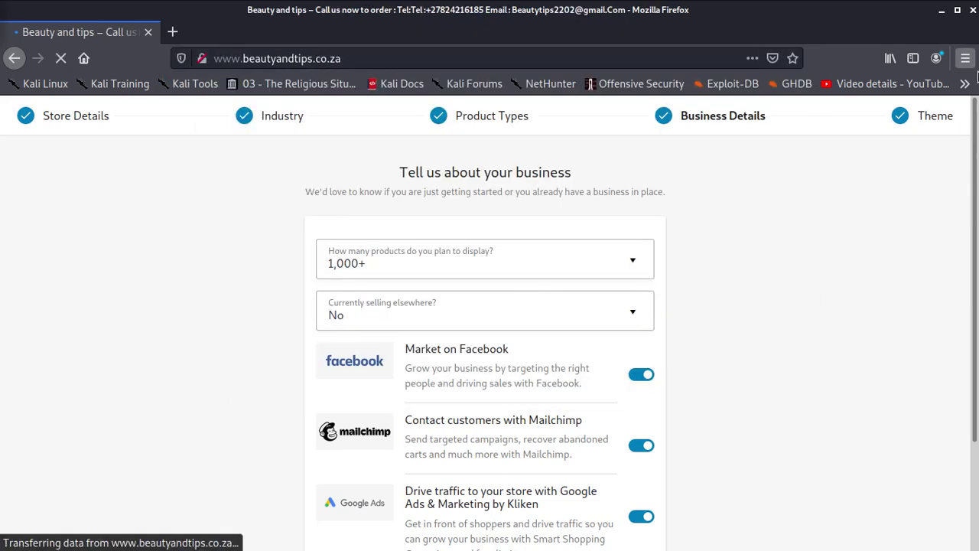
pyautogui.click(351, 59)
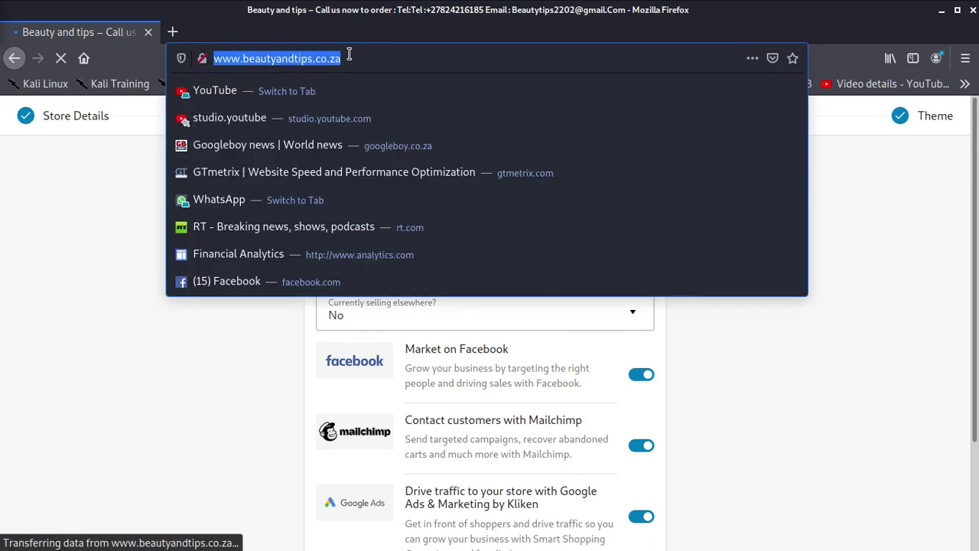
# - Scroll through the site's posts and open the Products page from the site menu
pyautogui.scroll(-10, 440, 303)
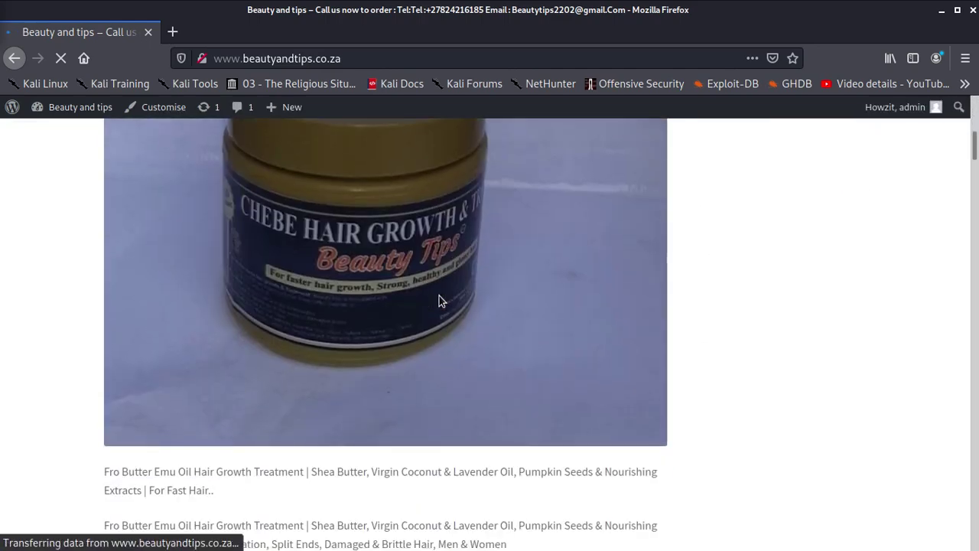
pyautogui.scroll(-10, 442, 299)
pyautogui.scroll(-15, 444, 305)
pyautogui.scroll(-8, 444, 305)
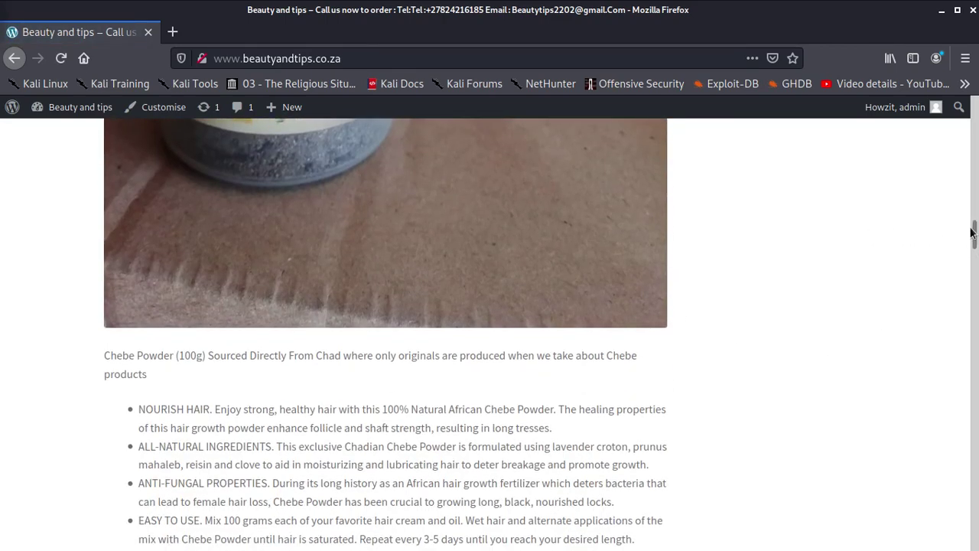
pyautogui.moveTo(974, 231); pyautogui.dragTo(941, 546)
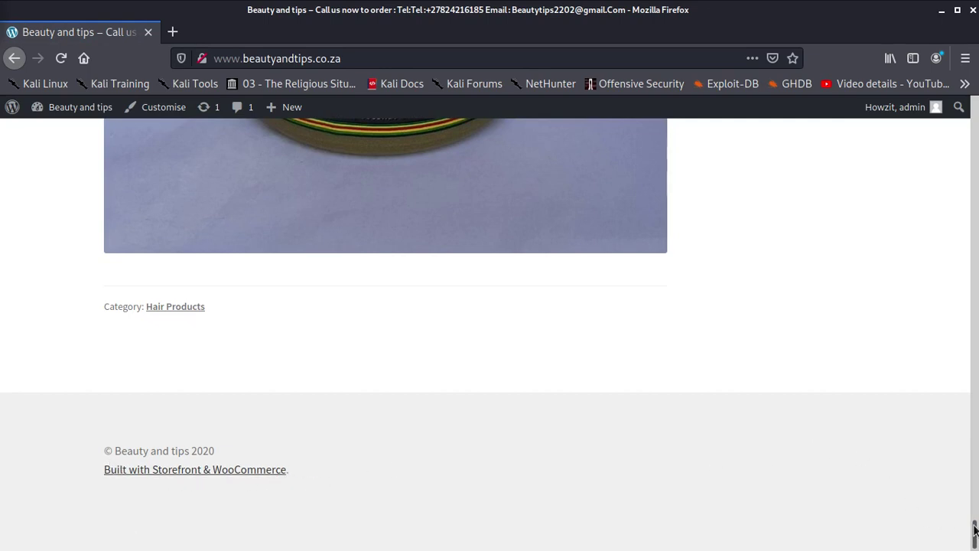
pyautogui.moveTo(975, 528); pyautogui.dragTo(963, 99)
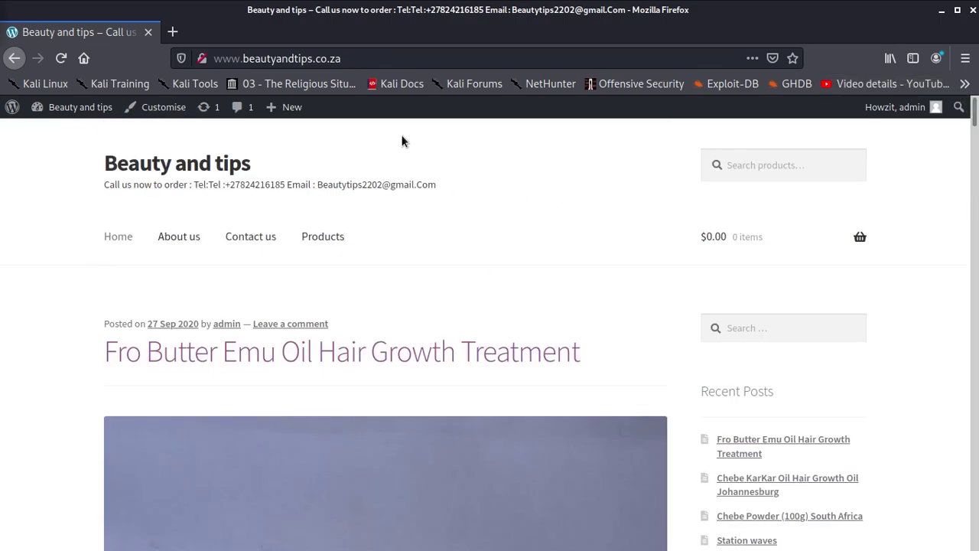
pyautogui.click(321, 235)
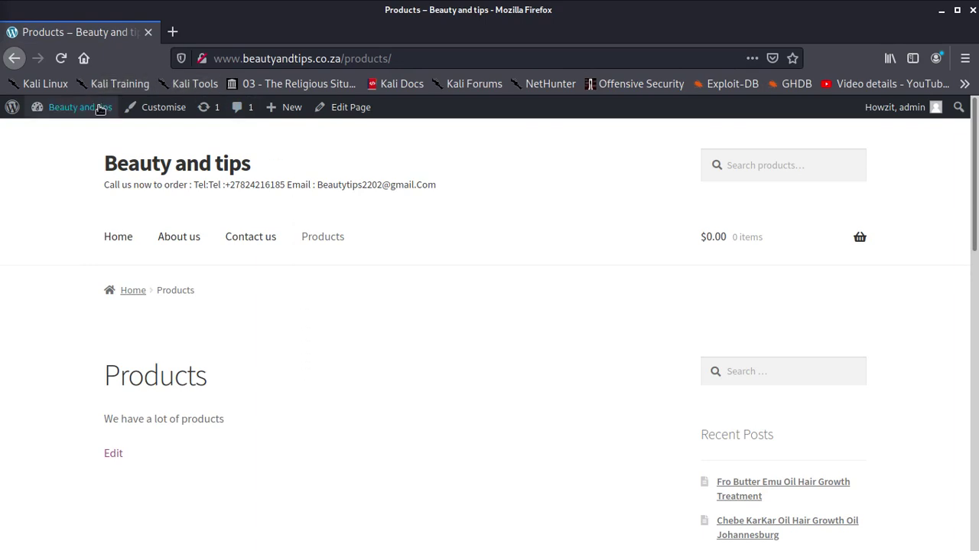
# - Go to the Beauty and tips wp-admin Dashboard via the site-name menu and scroll down it
pyautogui.moveTo(77, 111)
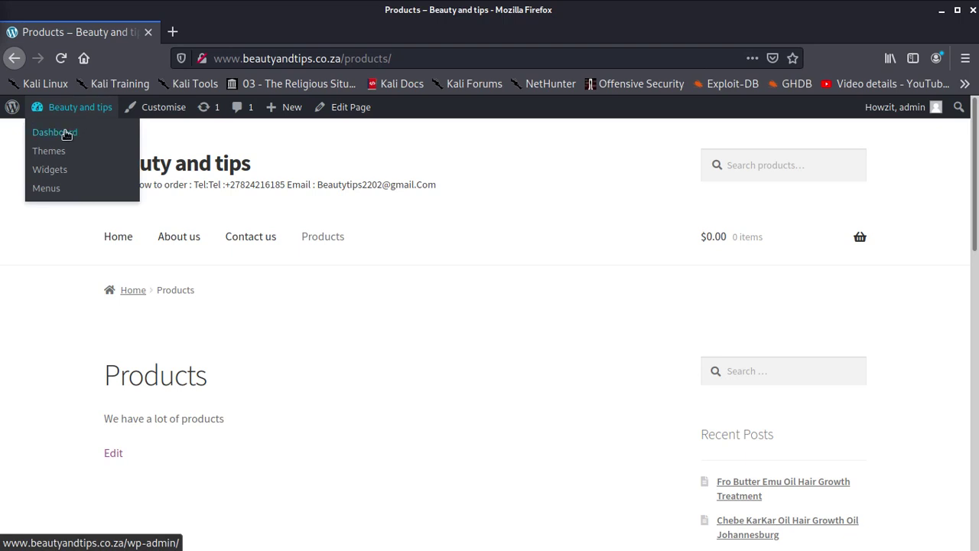
pyautogui.click(66, 134)
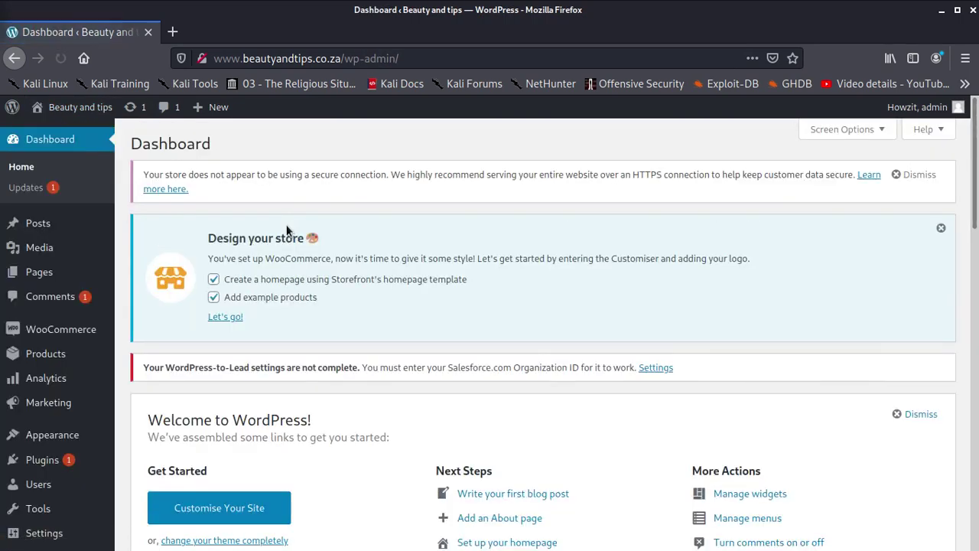
pyautogui.scroll(-2, 161, 365)
pyautogui.scroll(-2, 305, 384)
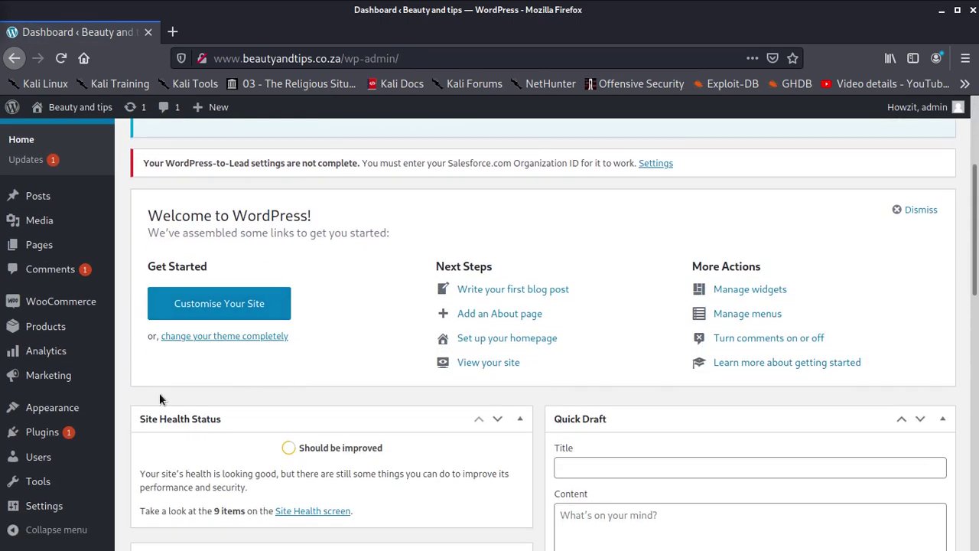
pyautogui.moveTo(66, 326)
# - Load viewtotake.com in a new browser tab
pyautogui.click(172, 31)
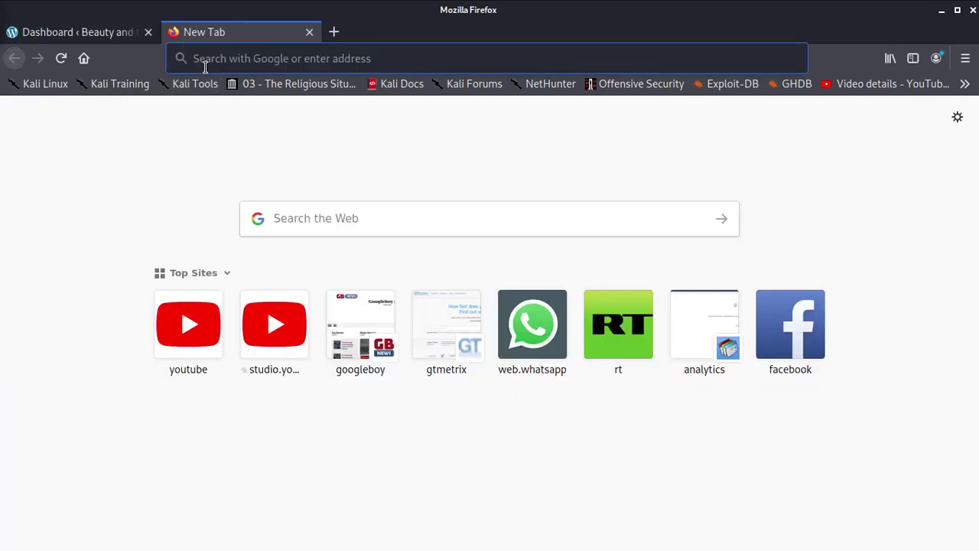
pyautogui.write('view')
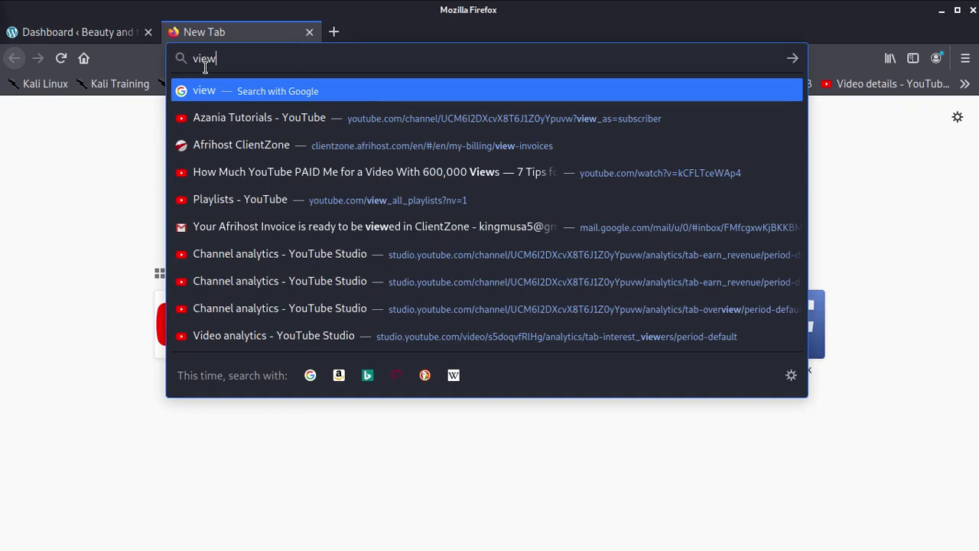
pyautogui.write('tot')
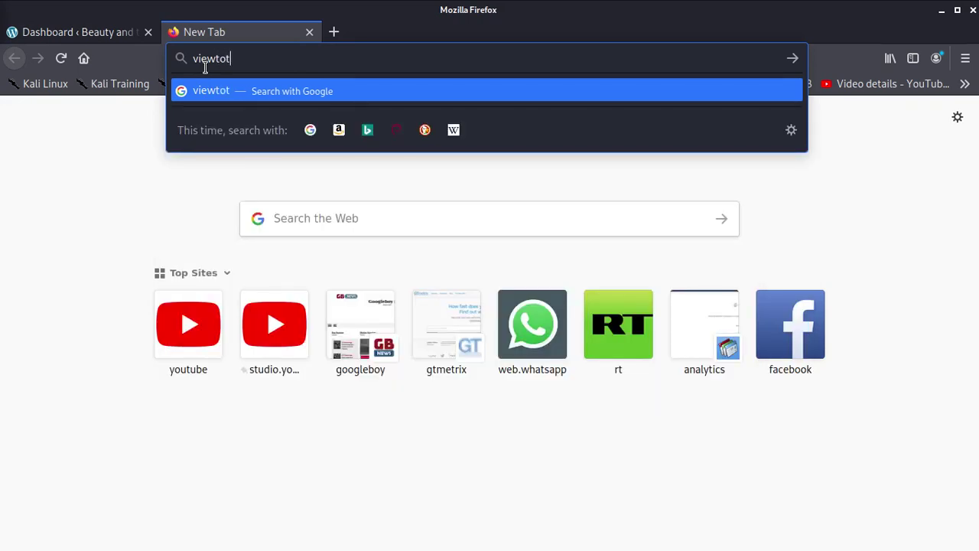
pyautogui.press('BackSpace')
pyautogui.write('tak')
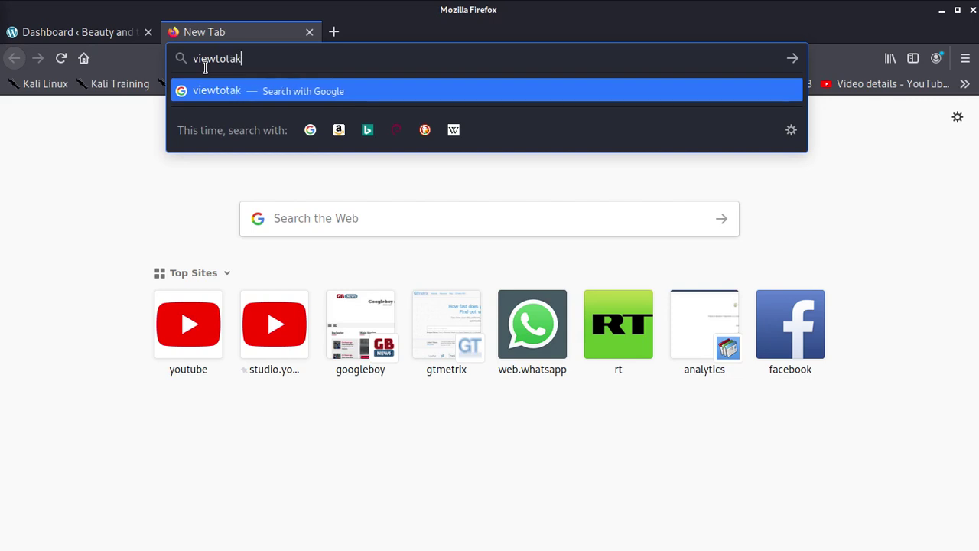
pyautogui.write('e.com')
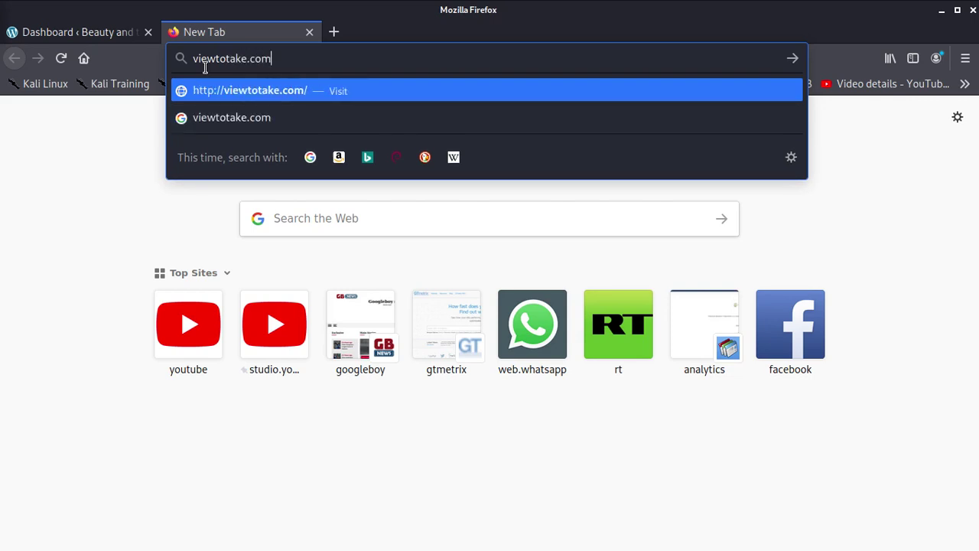
pyautogui.press('Return')
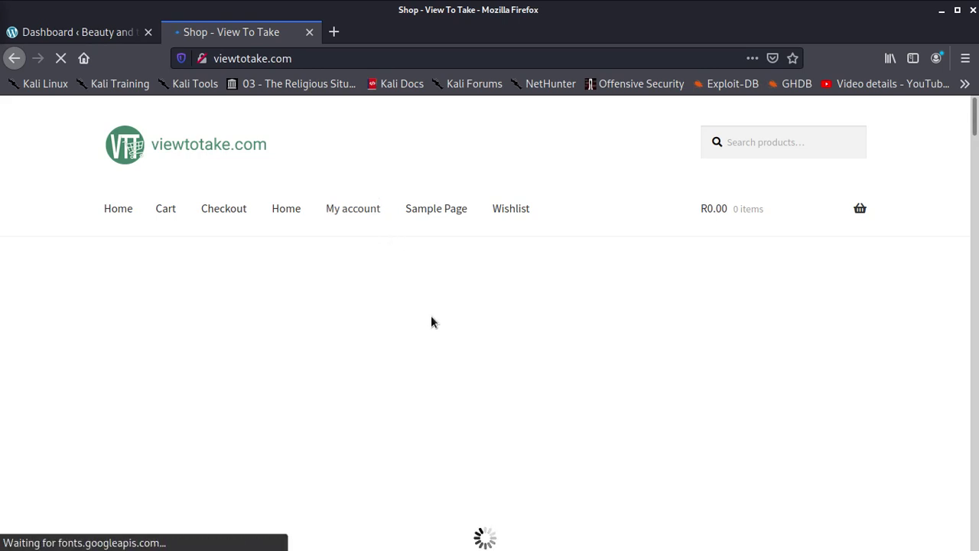
# - Browse the viewtotake.com shop listing, including the Laundry Basket, Free Standing Mirror and Coffee Table
pyautogui.scroll(-12, 438, 310)
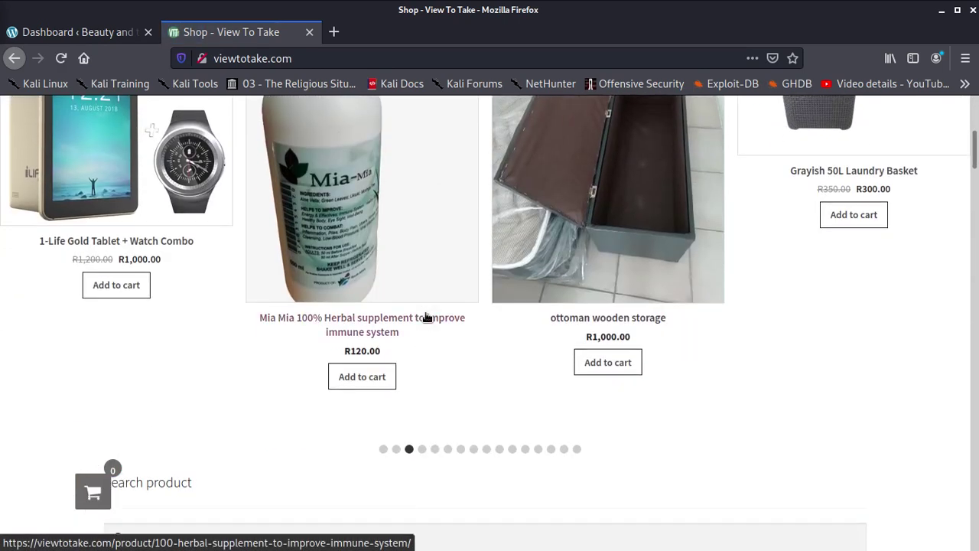
pyautogui.scroll(-6, 426, 324)
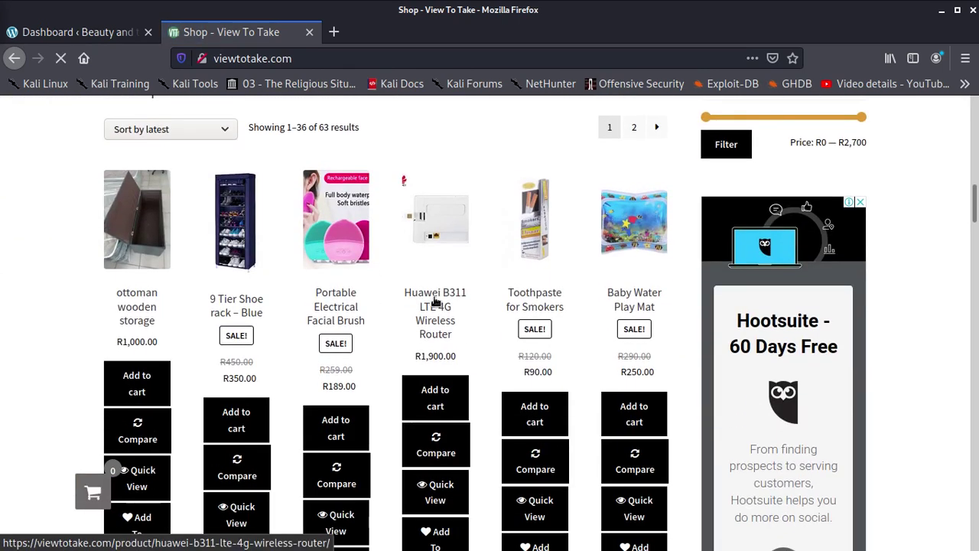
pyautogui.scroll(3, 438, 304)
pyautogui.scroll(-2, 438, 304)
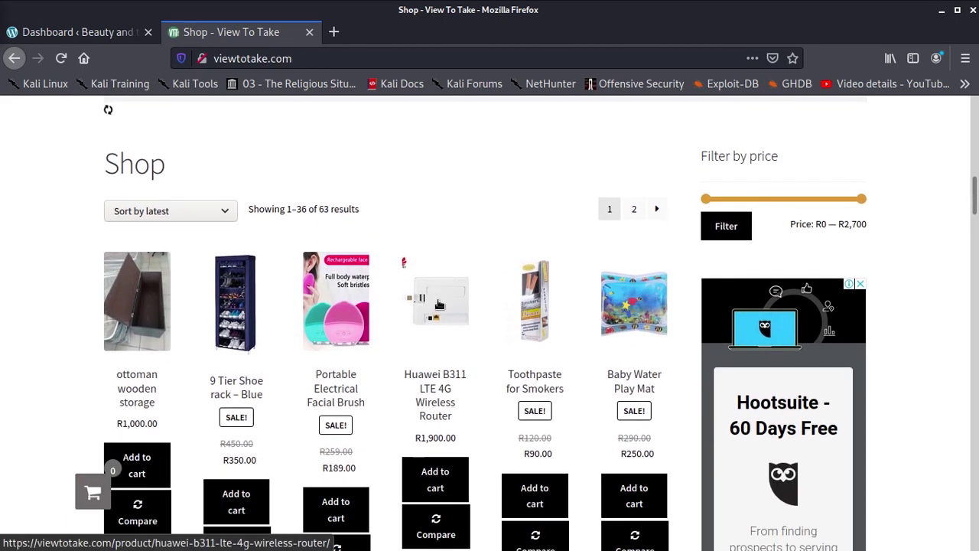
pyautogui.scroll(-3, 439, 304)
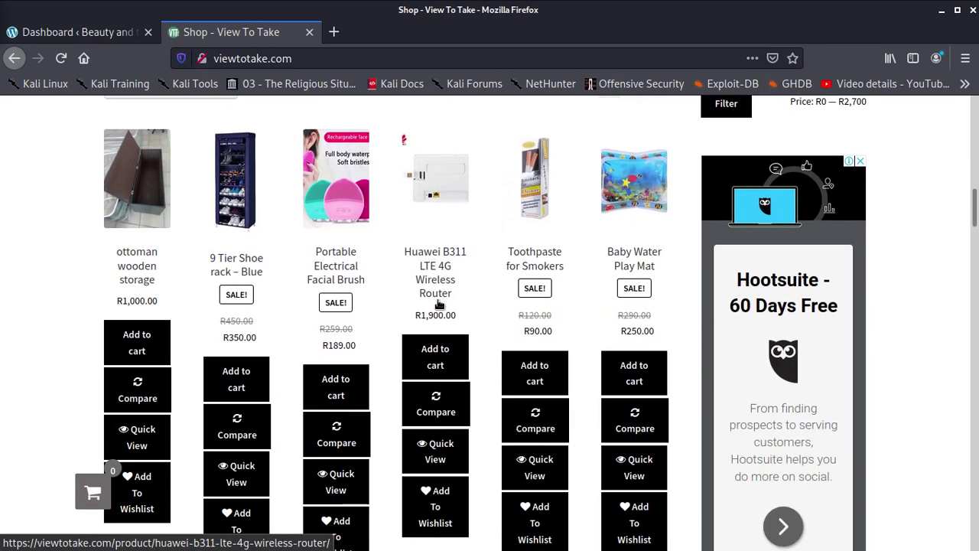
pyautogui.scroll(-10, 438, 305)
pyautogui.scroll(-12, 438, 301)
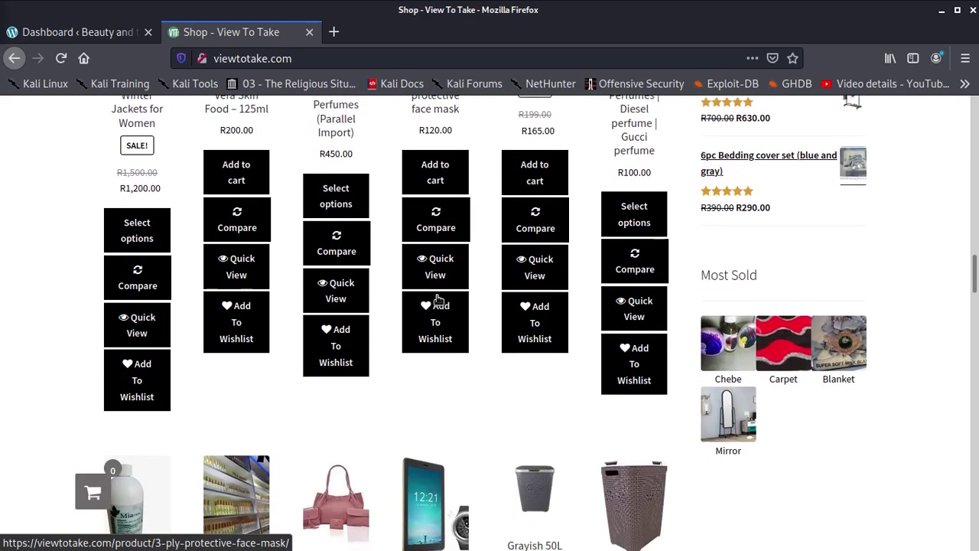
pyautogui.scroll(5, 437, 299)
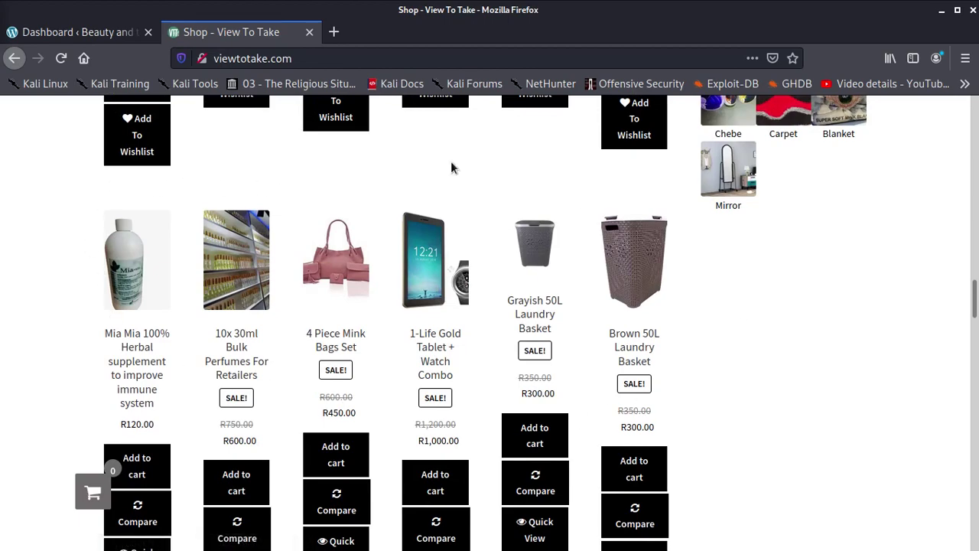
pyautogui.scroll(18, 504, 390)
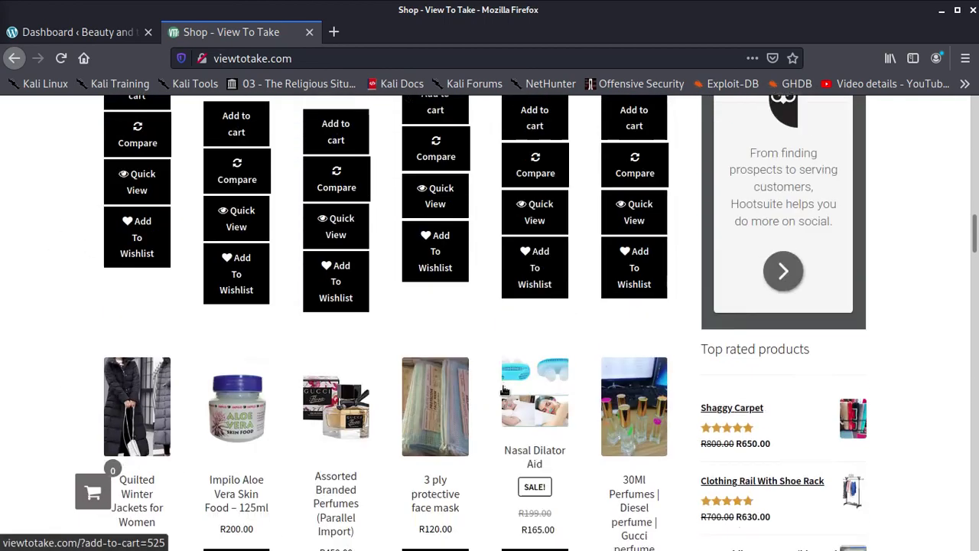
pyautogui.scroll(10, 504, 390)
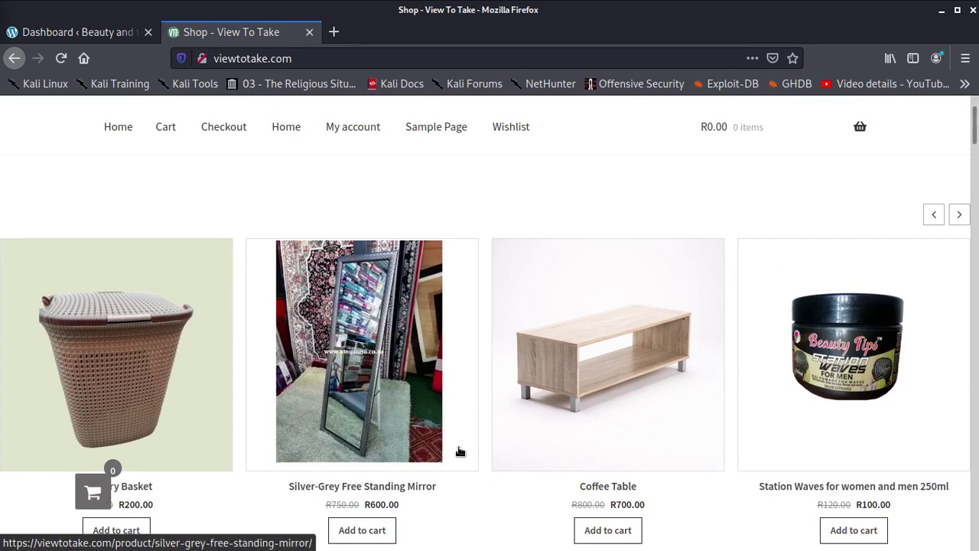
pyautogui.scroll(-2, 506, 398)
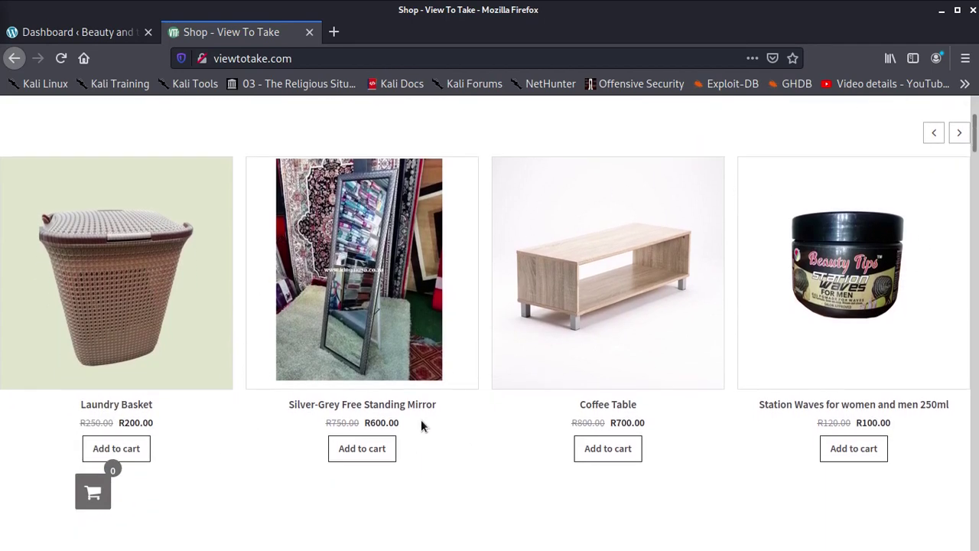
pyautogui.scroll(3, 419, 426)
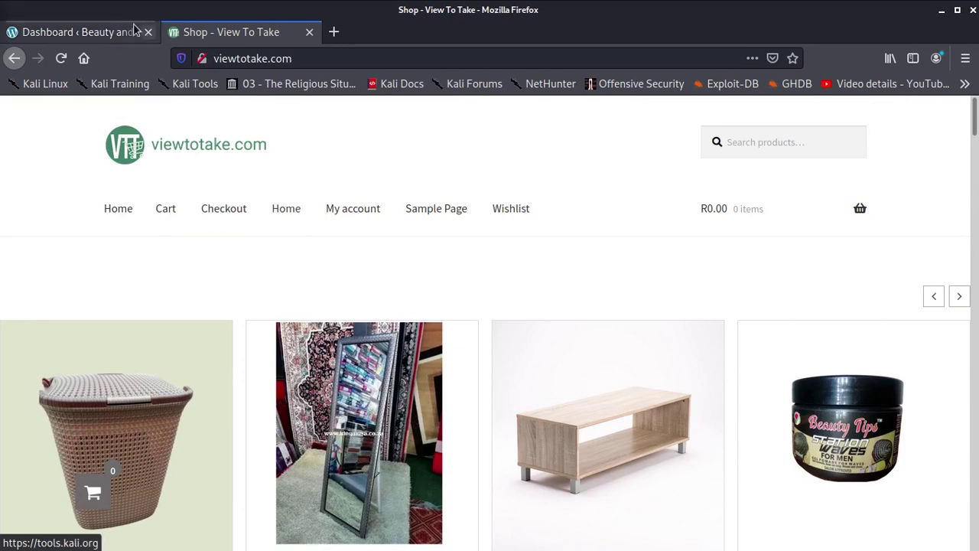
# - Open beautyandtips.co.za in another new tab
pyautogui.click(88, 34)
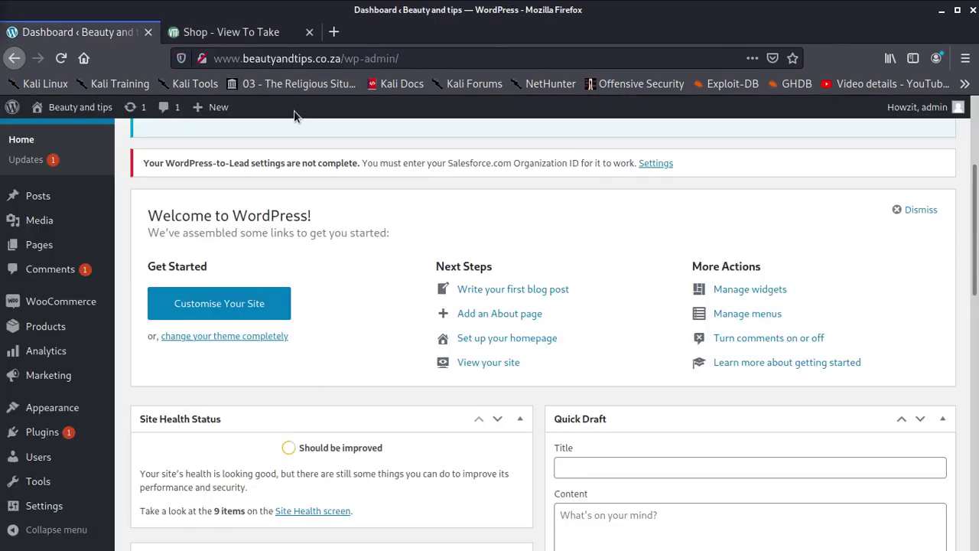
pyautogui.click(334, 32)
pyautogui.write('vi')
pyautogui.press('BackSpace')
pyautogui.press('BackSpace')
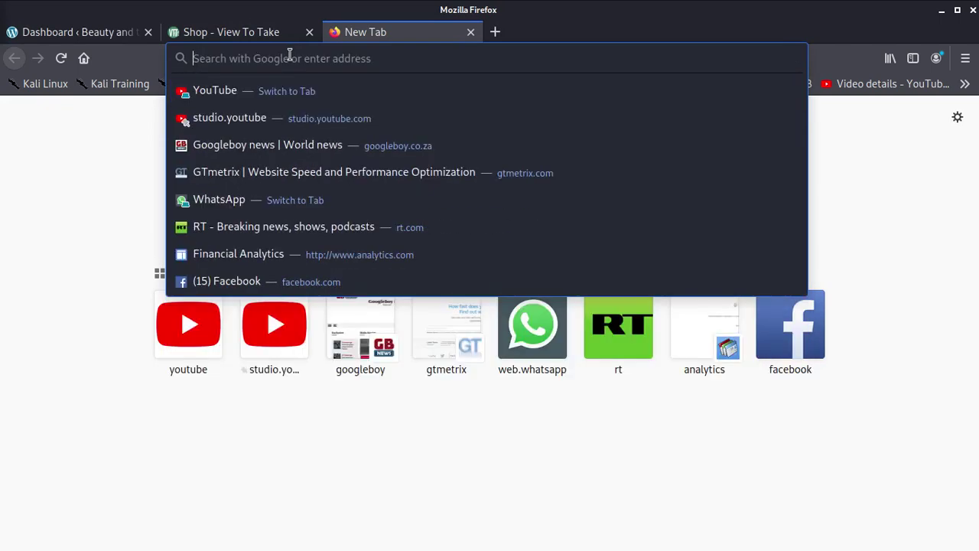
pyautogui.write('beautyandtips.co.za')
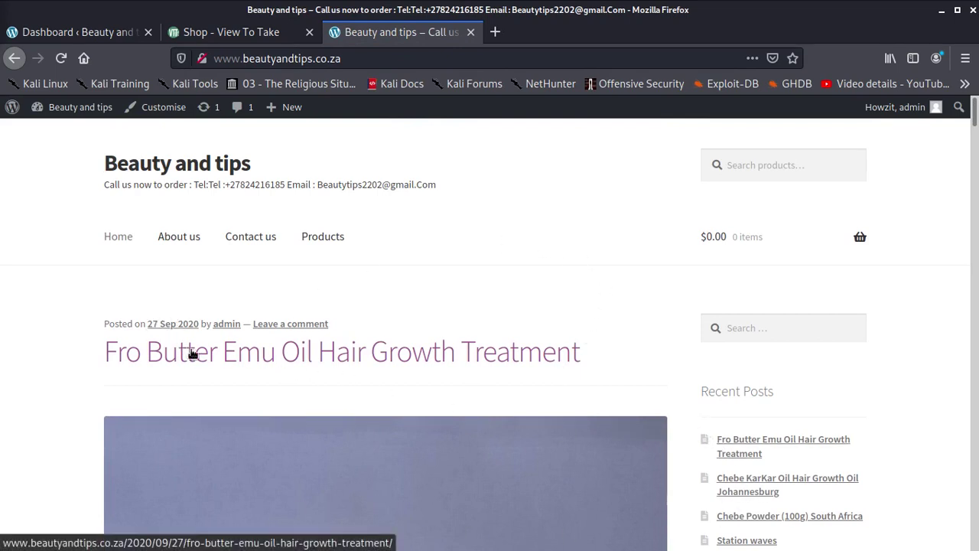
# - Scroll the Beauty and tips homepage, then return to the viewtotake.com shop
pyautogui.scroll(-3, 196, 374)
pyautogui.scroll(3, 195, 375)
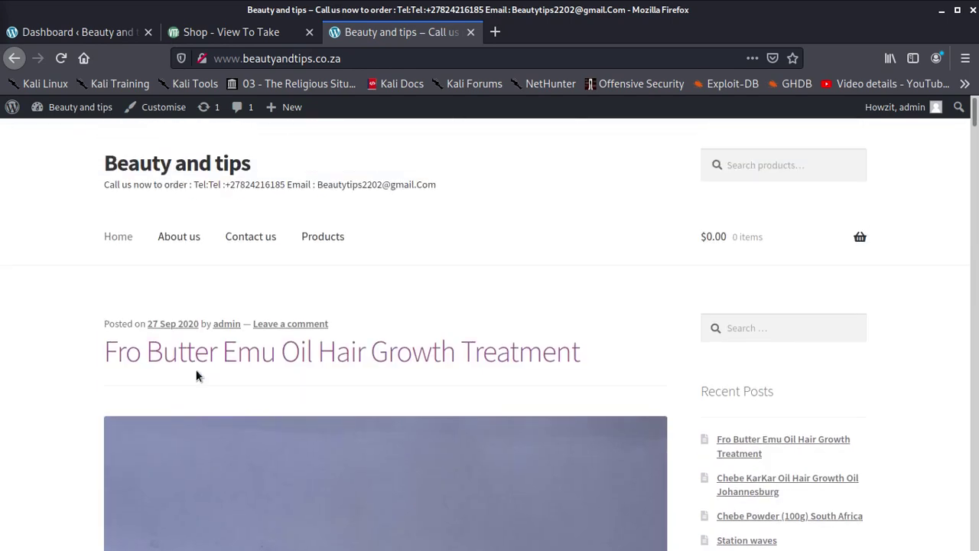
pyautogui.scroll(-6, 703, 273)
pyautogui.click(262, 34)
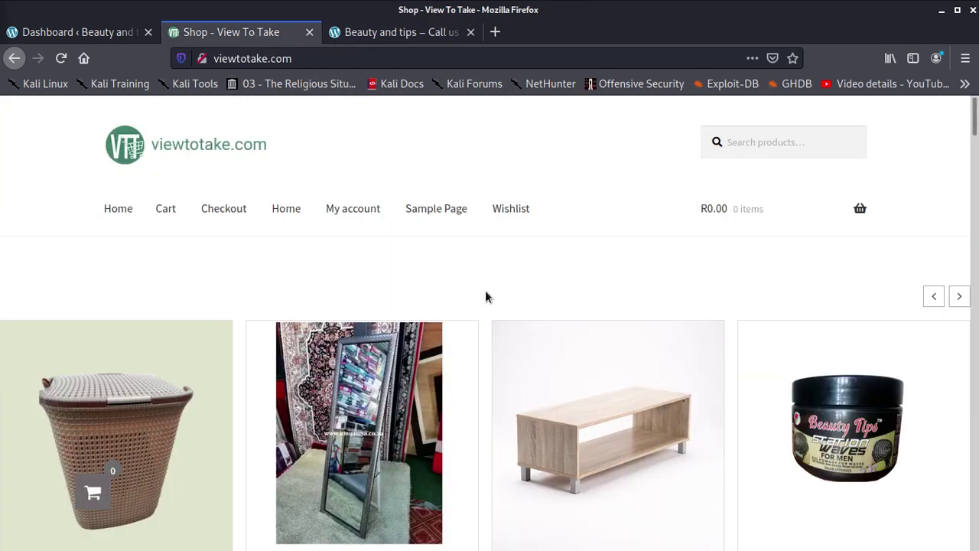
# - Scroll through the viewtotake.com catalogue of 63 products and its Most Sold items
pyautogui.scroll(-15, 509, 329)
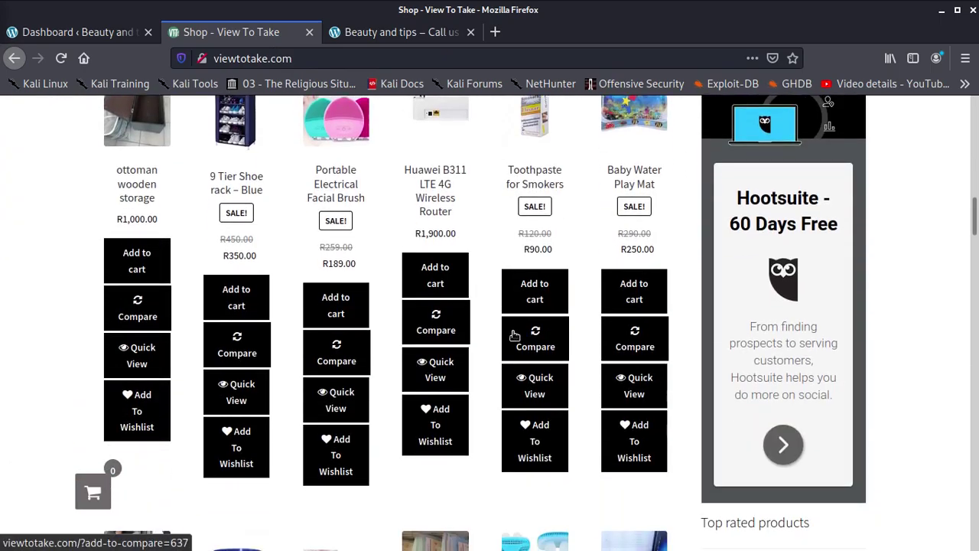
pyautogui.scroll(-12, 515, 335)
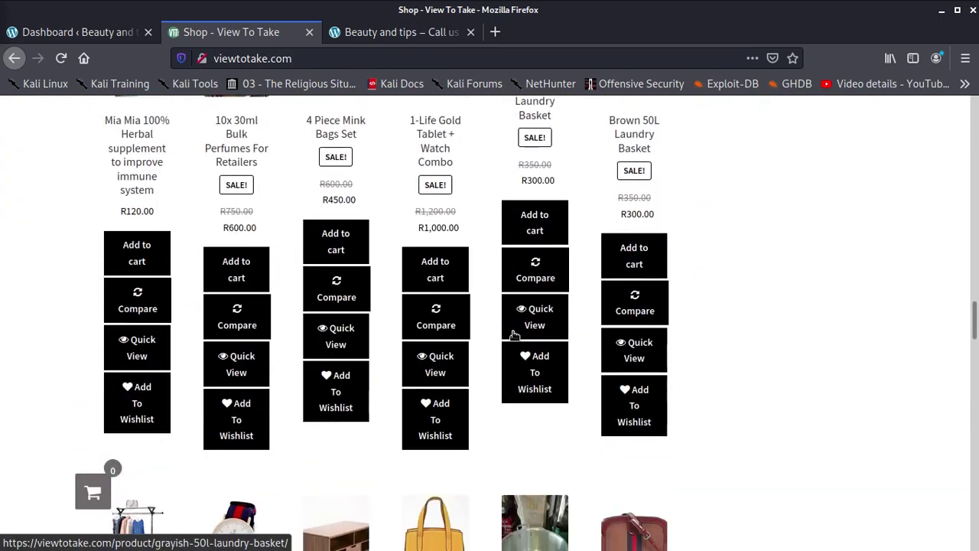
pyautogui.scroll(-18, 515, 335)
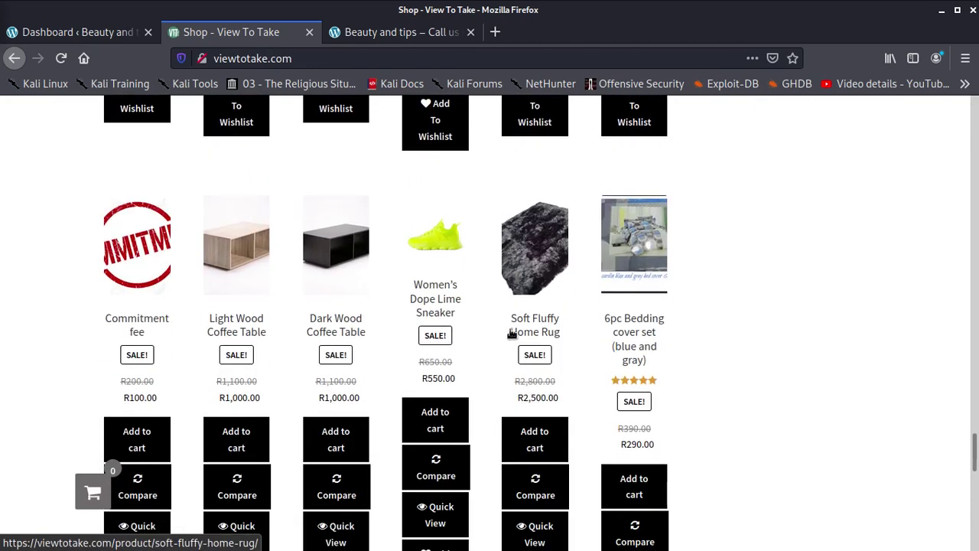
pyautogui.scroll(-5, 512, 335)
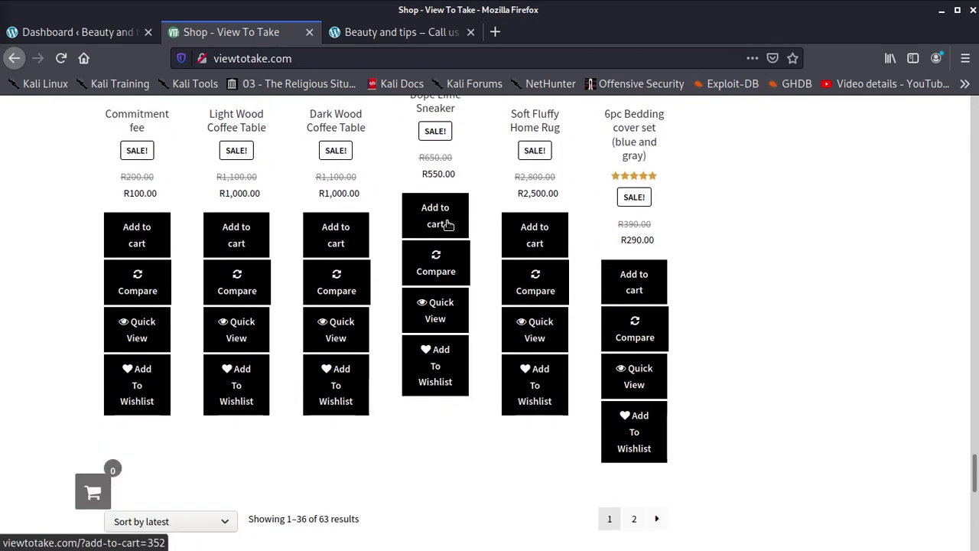
pyautogui.scroll(-7, 448, 252)
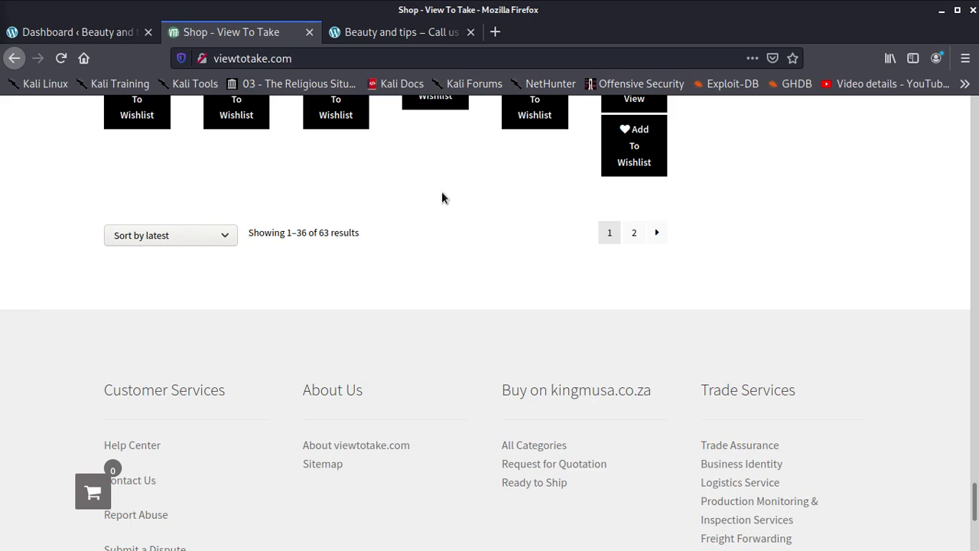
pyautogui.scroll(6, 373, 396)
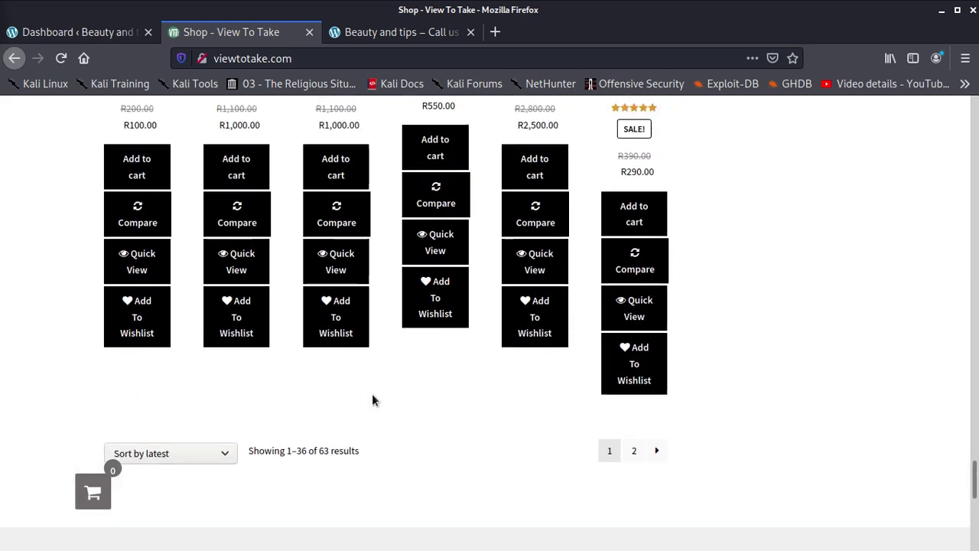
pyautogui.scroll(10, 373, 398)
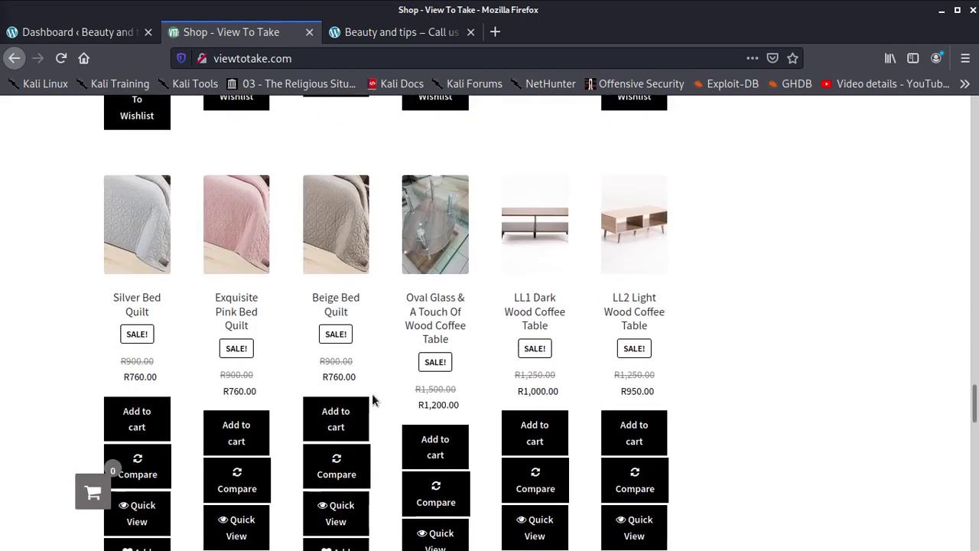
pyautogui.scroll(10, 373, 398)
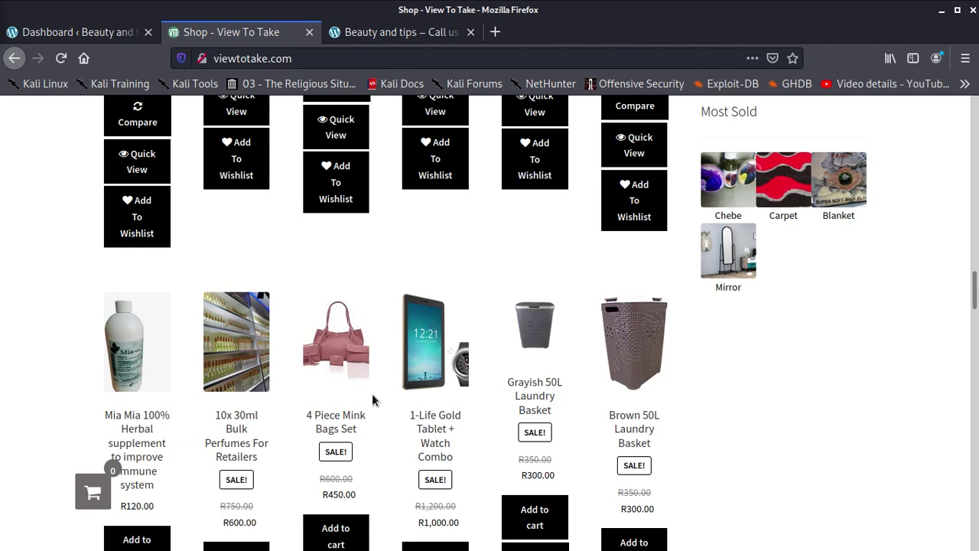
# - Open the 1-Life Gold Tablet + Watch Combo and add it to the cart
pyautogui.click(419, 382)
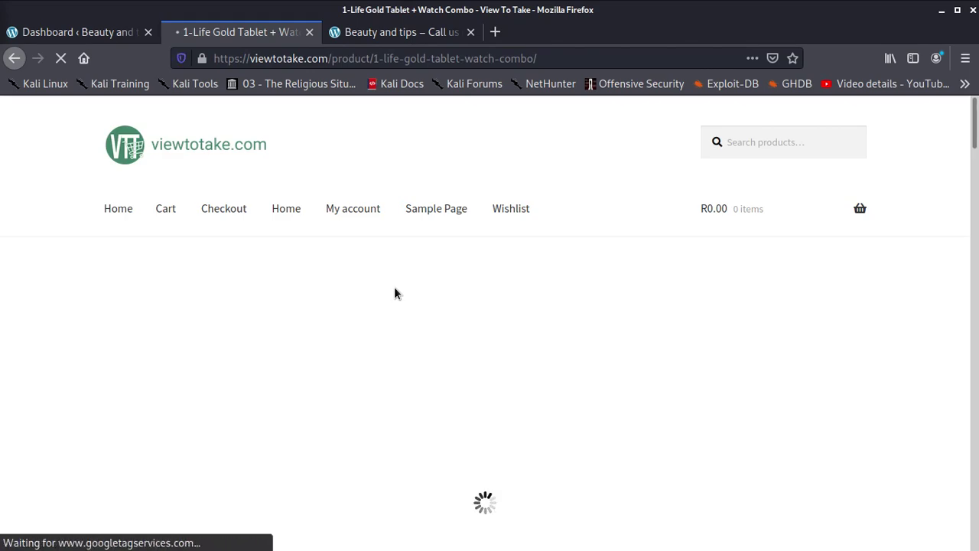
pyautogui.scroll(-3, 404, 300)
pyautogui.scroll(-20, 403, 299)
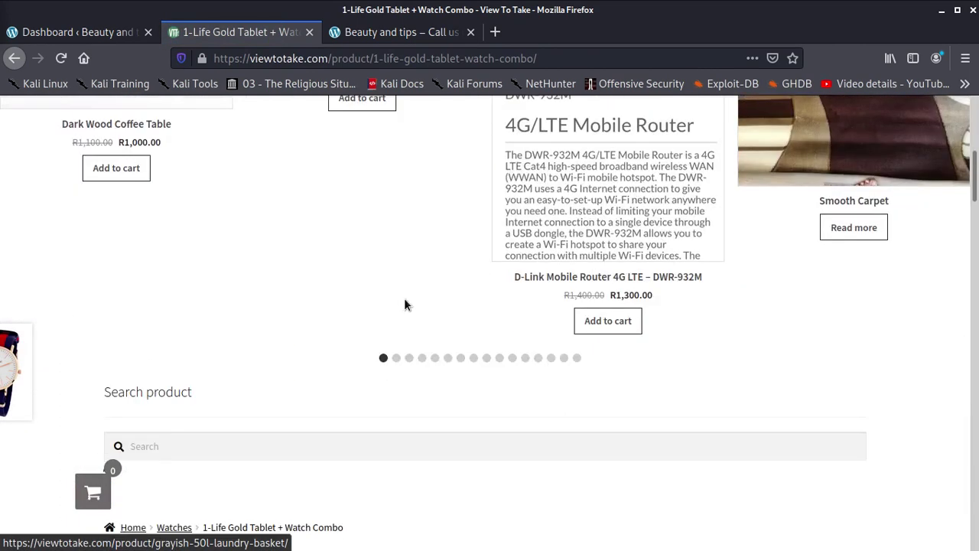
pyautogui.scroll(-10, 400, 308)
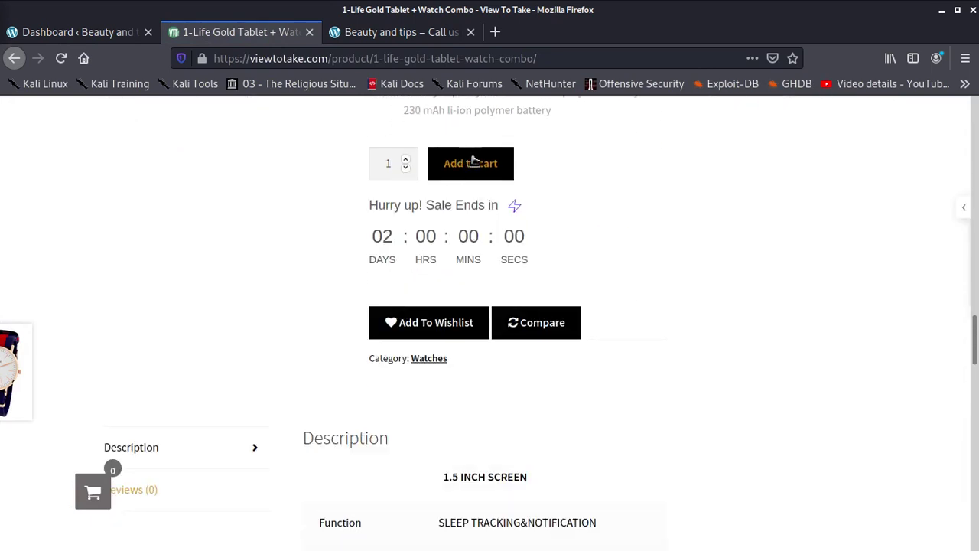
pyautogui.click(493, 166)
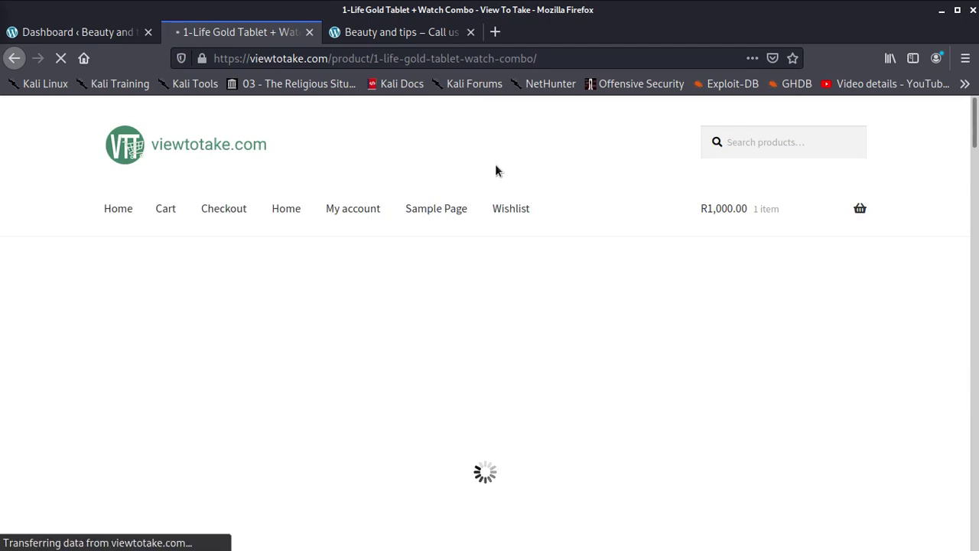
# - Quick-view the Unisex stripped watch (R359.00) among the related products
pyautogui.scroll(-5, 406, 362)
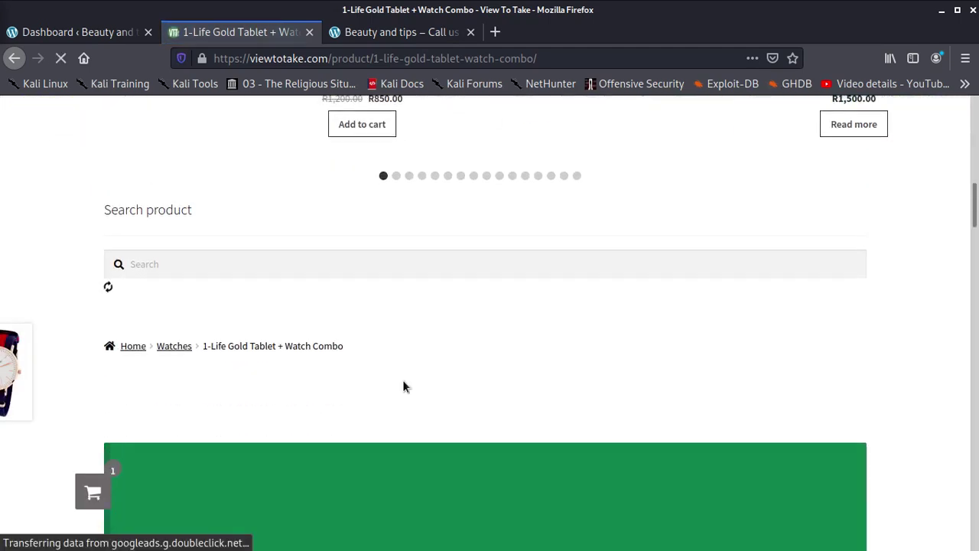
pyautogui.scroll(4, 405, 373)
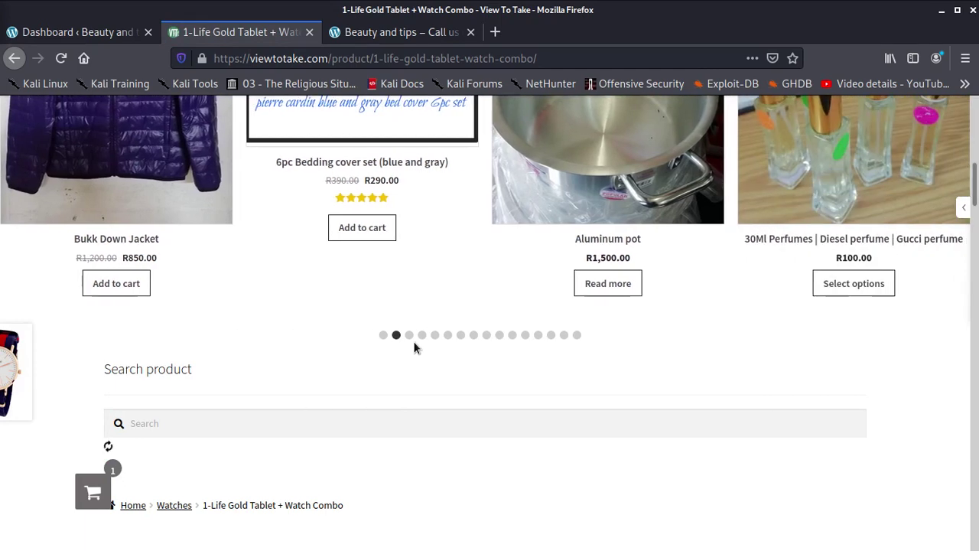
pyautogui.scroll(-10, 414, 348)
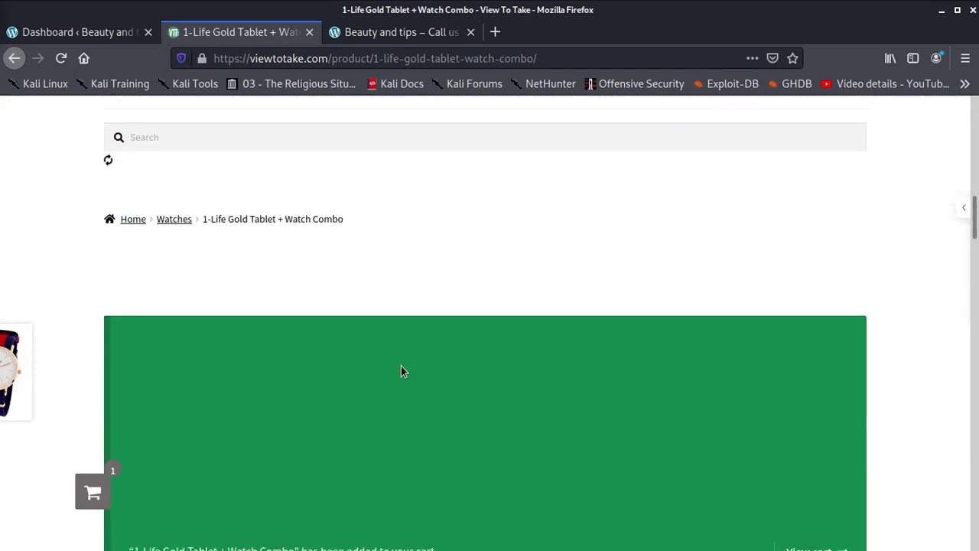
pyautogui.scroll(-7, 413, 345)
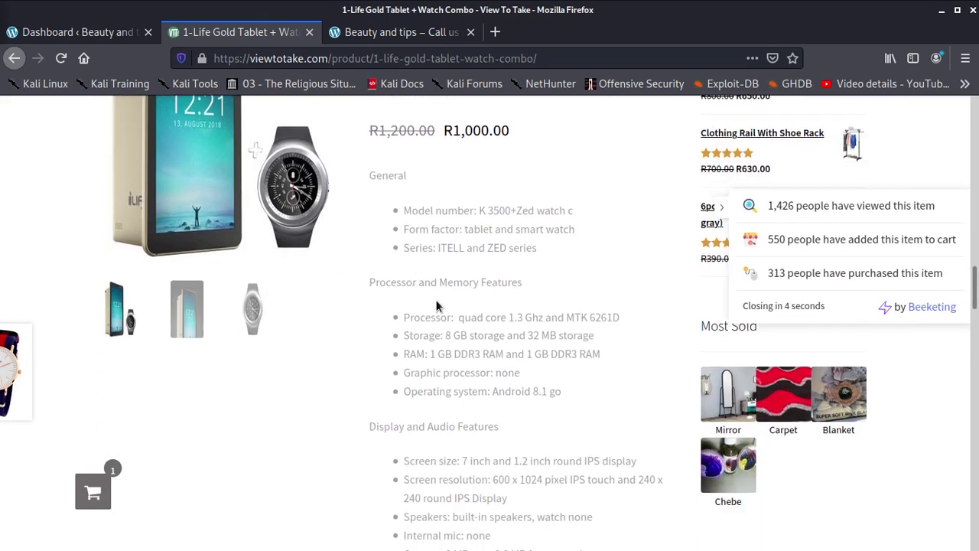
pyautogui.scroll(-5, 441, 308)
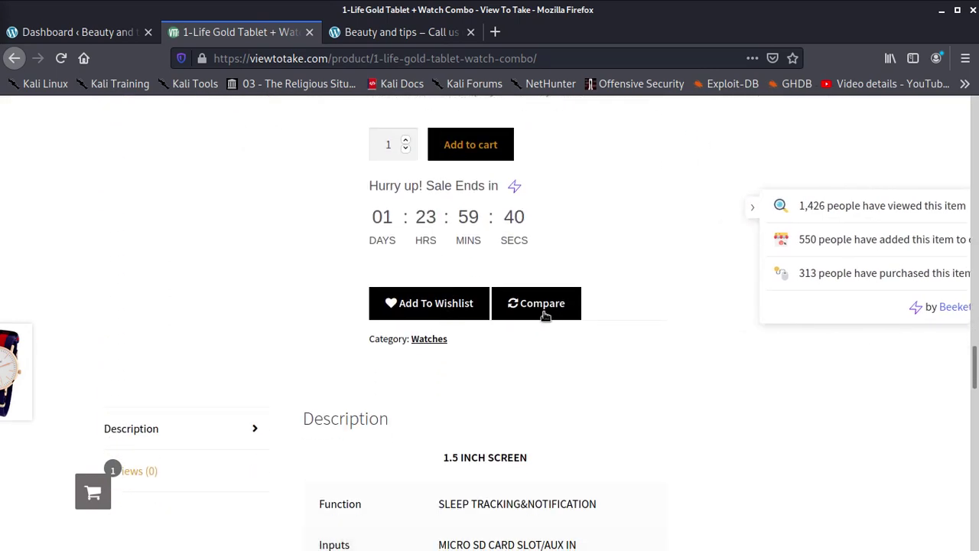
pyautogui.scroll(-10, 496, 291)
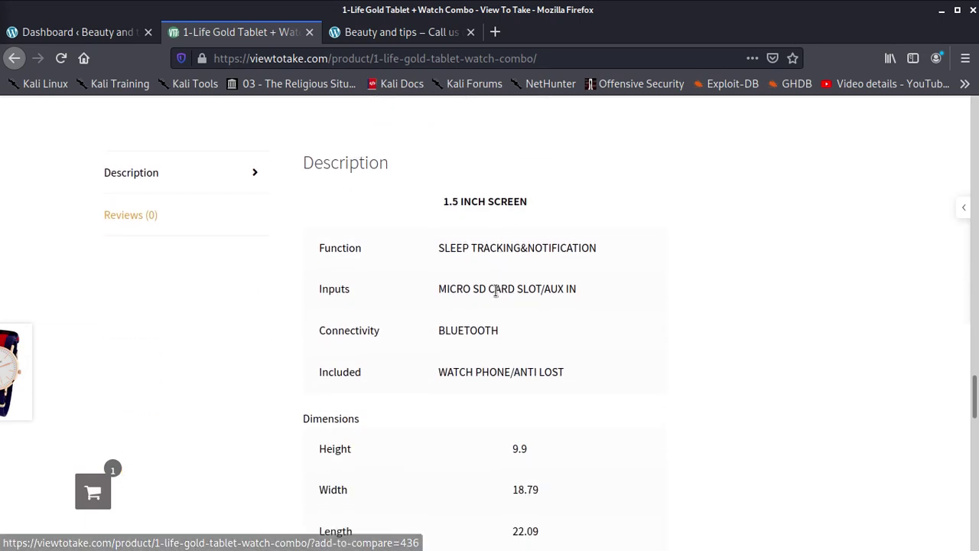
pyautogui.scroll(-3, 496, 289)
pyautogui.scroll(3, 496, 289)
pyautogui.scroll(1, 497, 289)
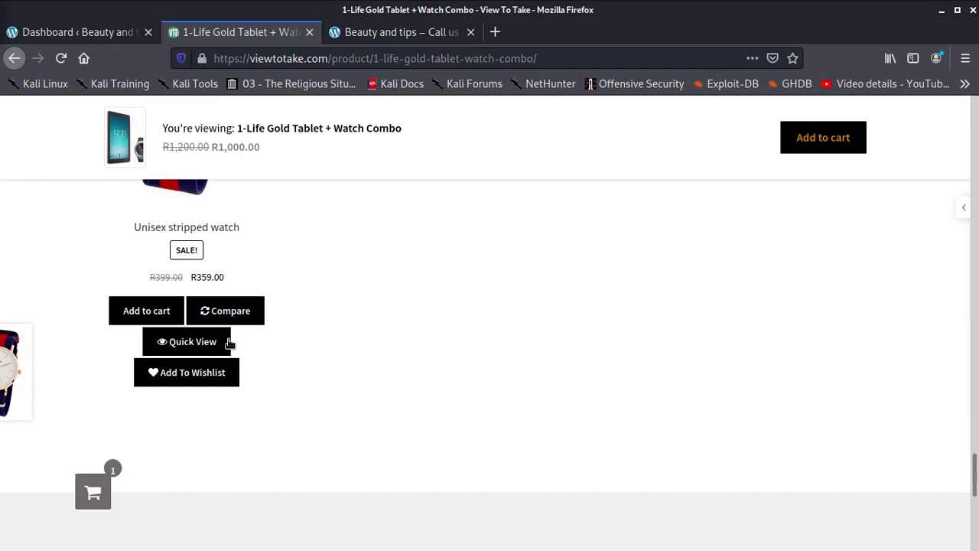
pyautogui.click(189, 342)
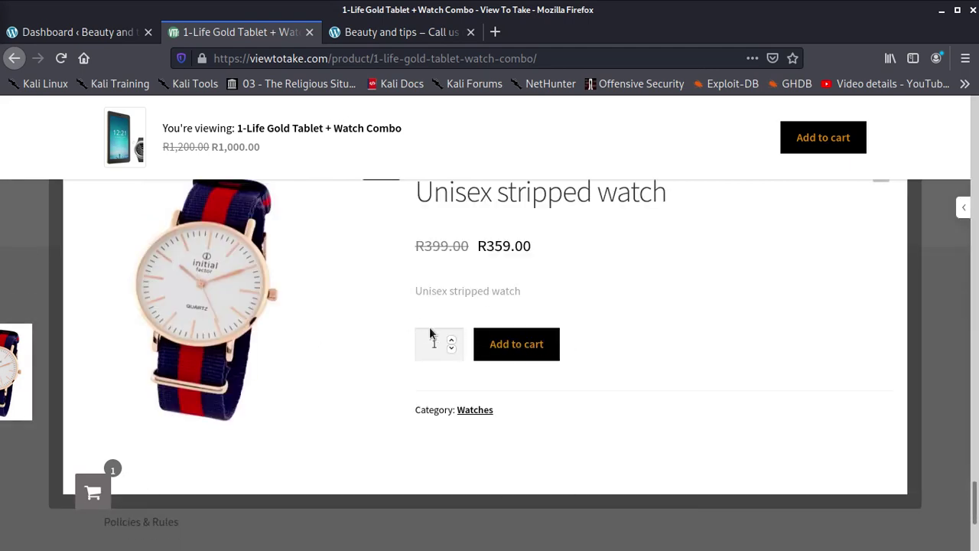
# - Add the Unisex stripped watch to the cart (2 items, R1,359.00), then return to the Beauty and tips dashboard
pyautogui.click(525, 348)
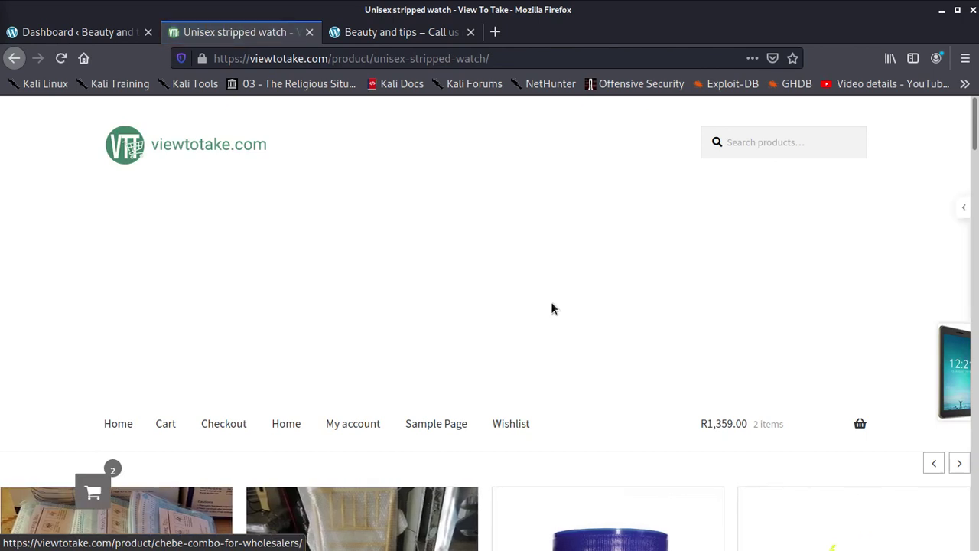
pyautogui.scroll(-3, 546, 312)
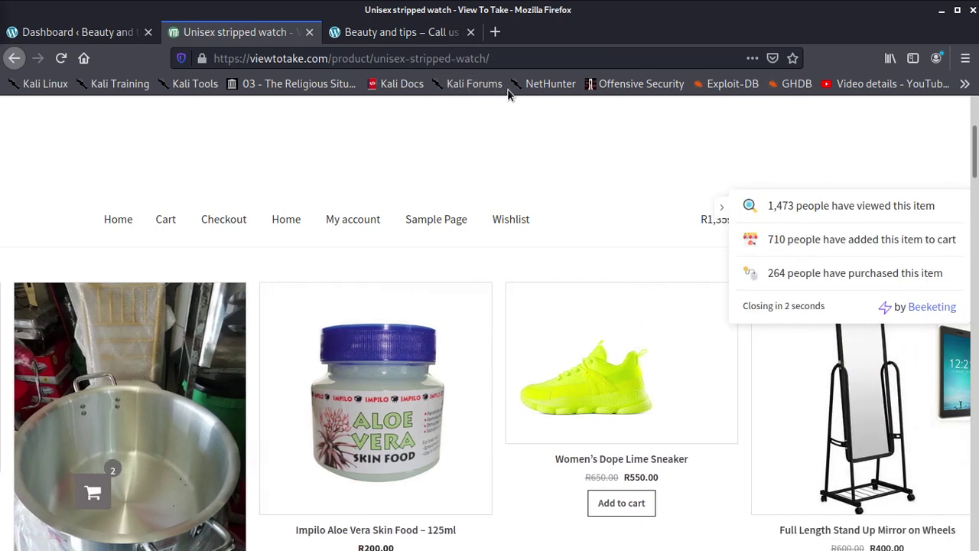
pyautogui.scroll(-1, 411, 286)
pyautogui.scroll(-10, 411, 287)
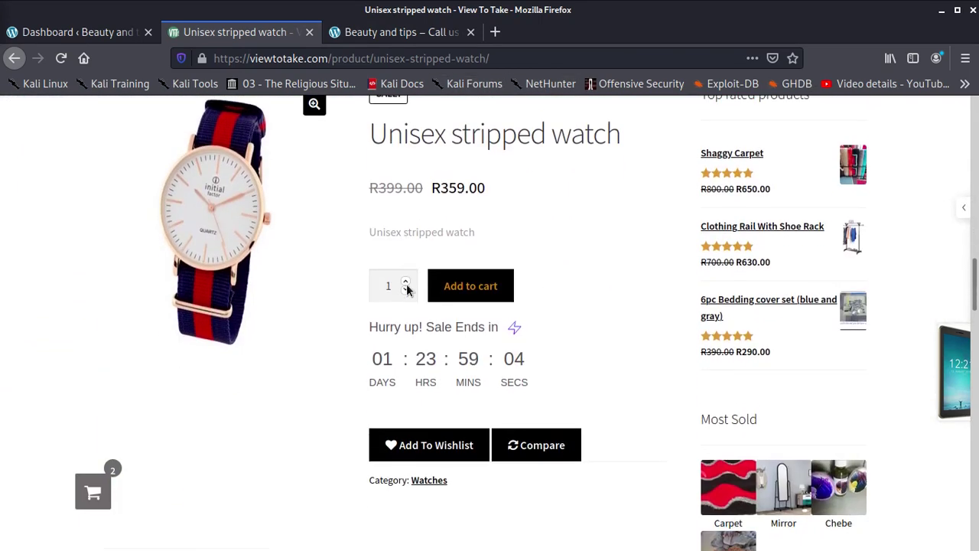
pyautogui.scroll(-2, 439, 286)
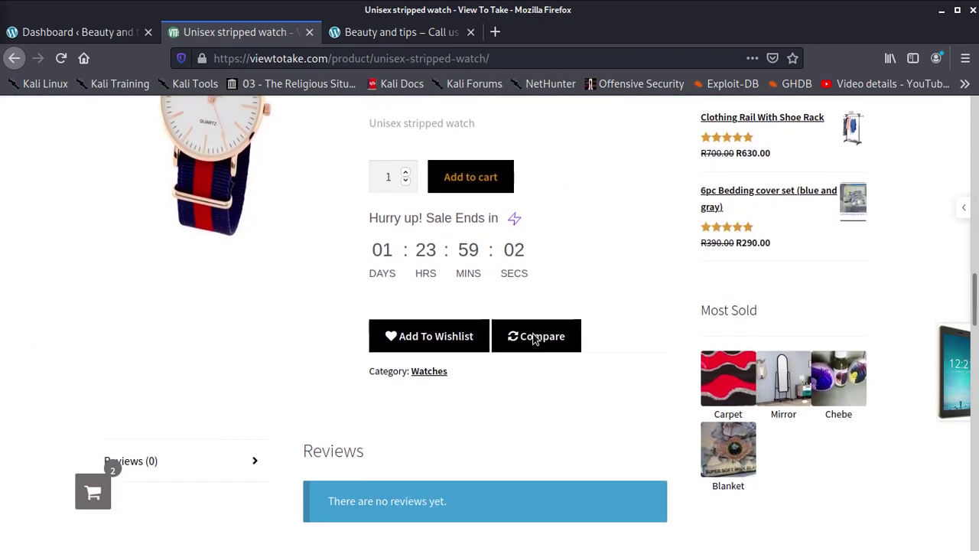
pyautogui.scroll(-1, 532, 332)
pyautogui.scroll(-3, 535, 394)
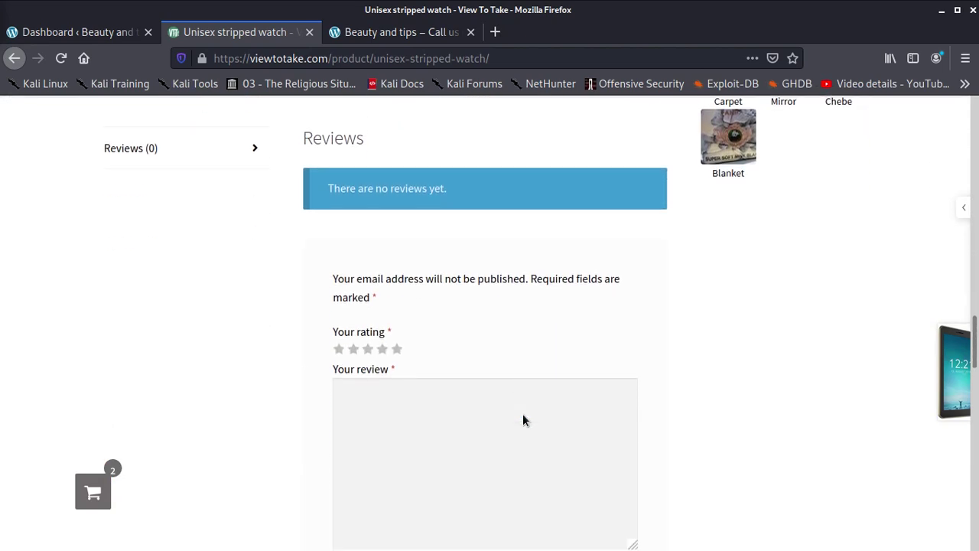
pyautogui.scroll(-5, 523, 419)
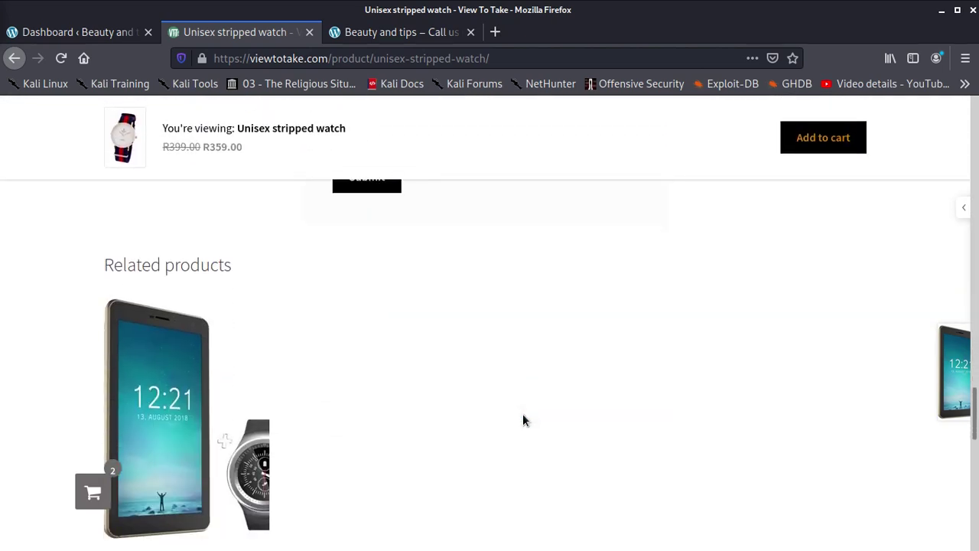
pyautogui.scroll(-8, 523, 413)
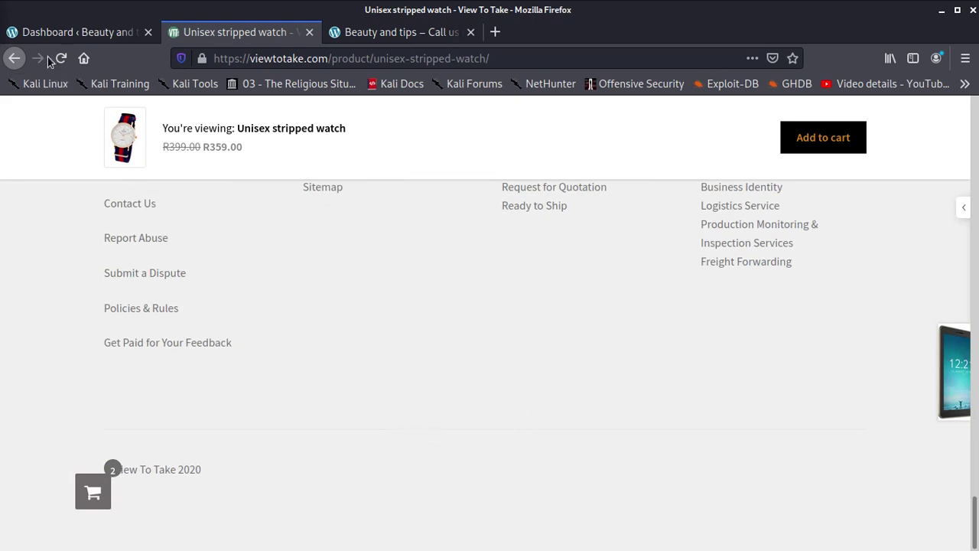
pyautogui.click(69, 34)
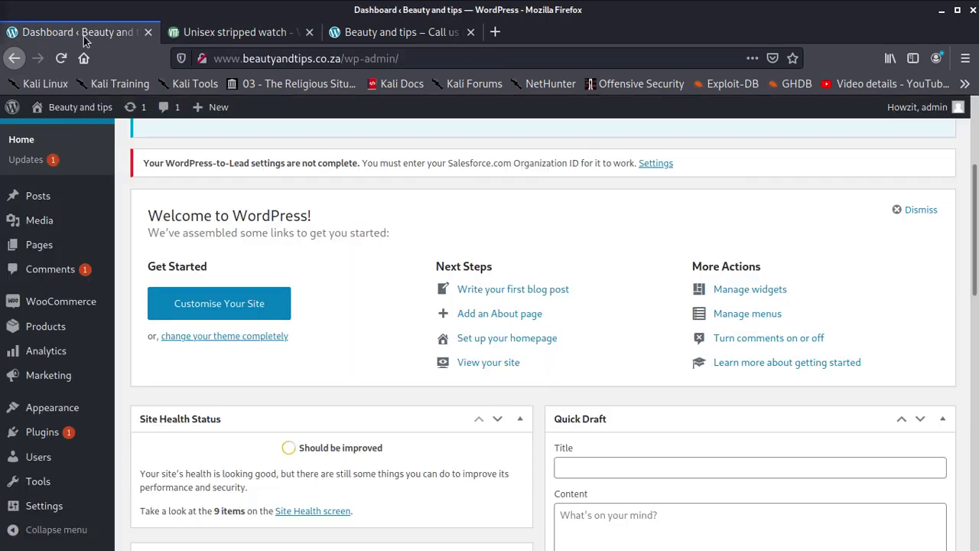
# - Scroll the live Beauty and tips site to its 'Built with Storefront & WooCommerce' footer
pyautogui.click(430, 33)
pyautogui.scroll(-5, 424, 404)
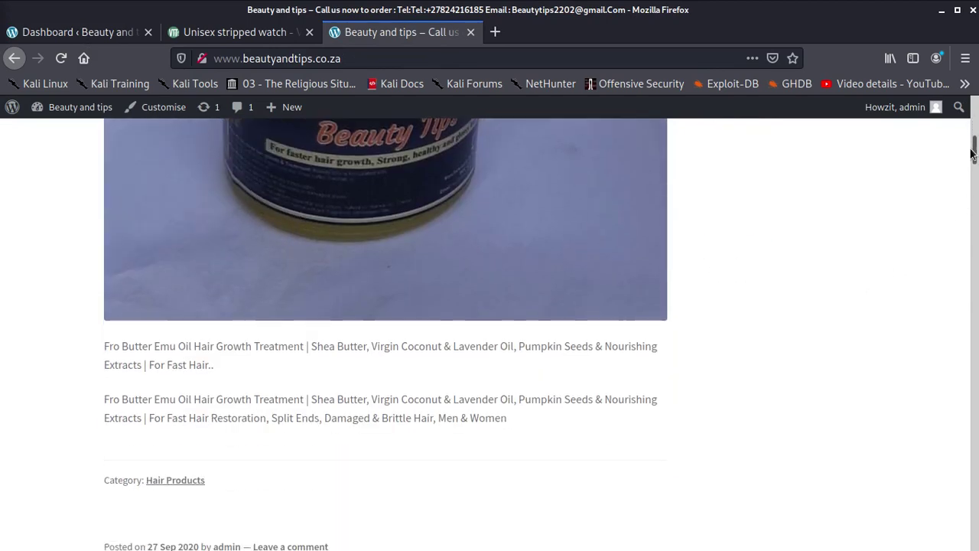
pyautogui.moveTo(974, 150); pyautogui.dragTo(952, 540)
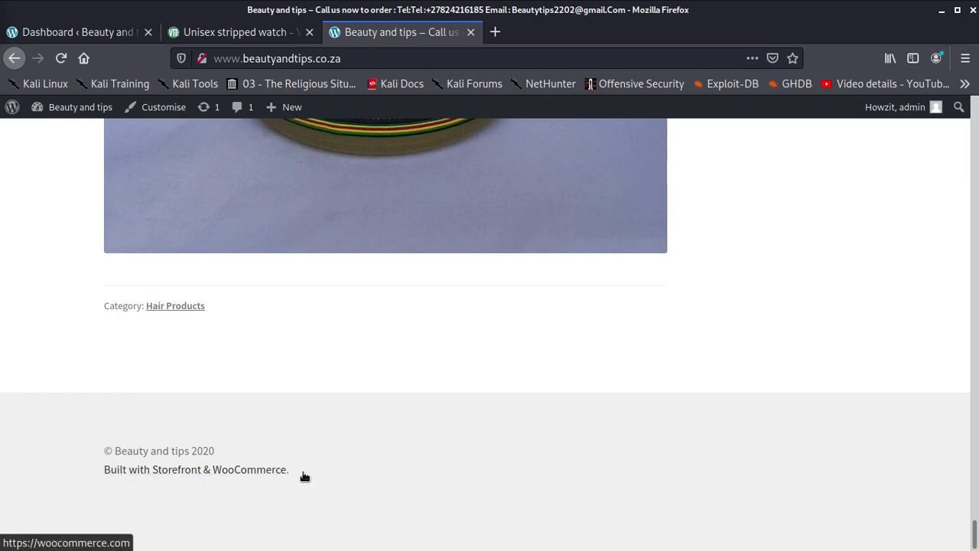
# - Return to viewtotake.com's Unisex stripped watch page, highlight the 'View To Take 2020' footer, and scroll back up
pyautogui.click(219, 28)
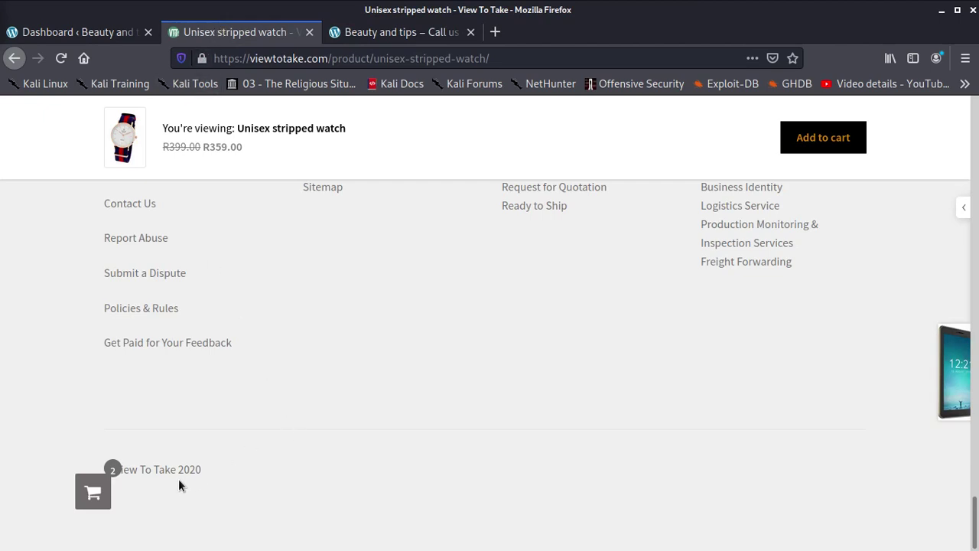
pyautogui.moveTo(180, 474); pyautogui.dragTo(98, 476)
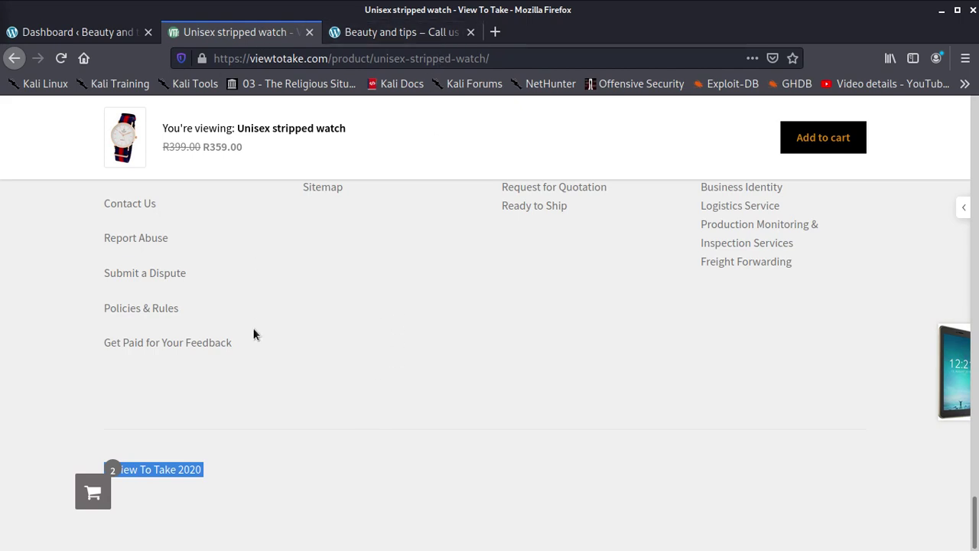
pyautogui.scroll(15, 278, 325)
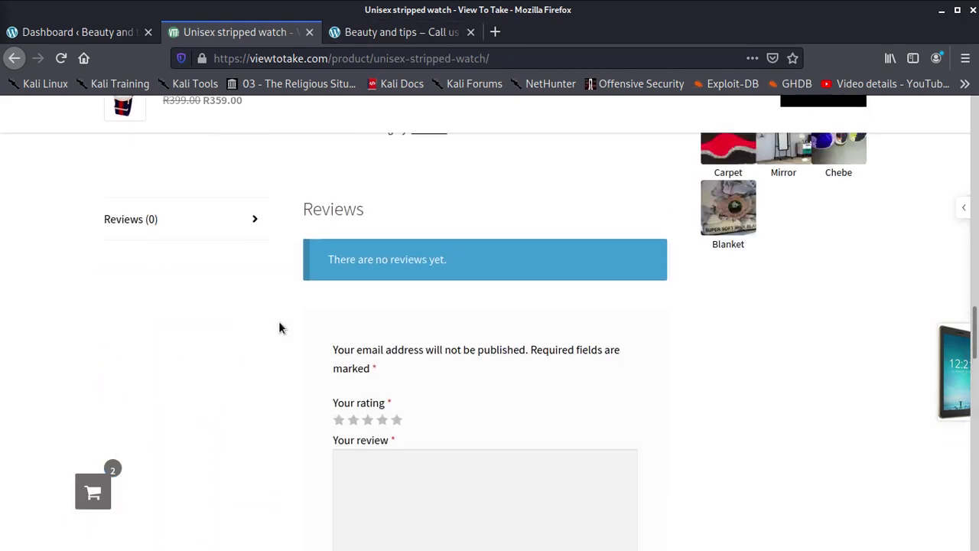
pyautogui.scroll(15, 278, 325)
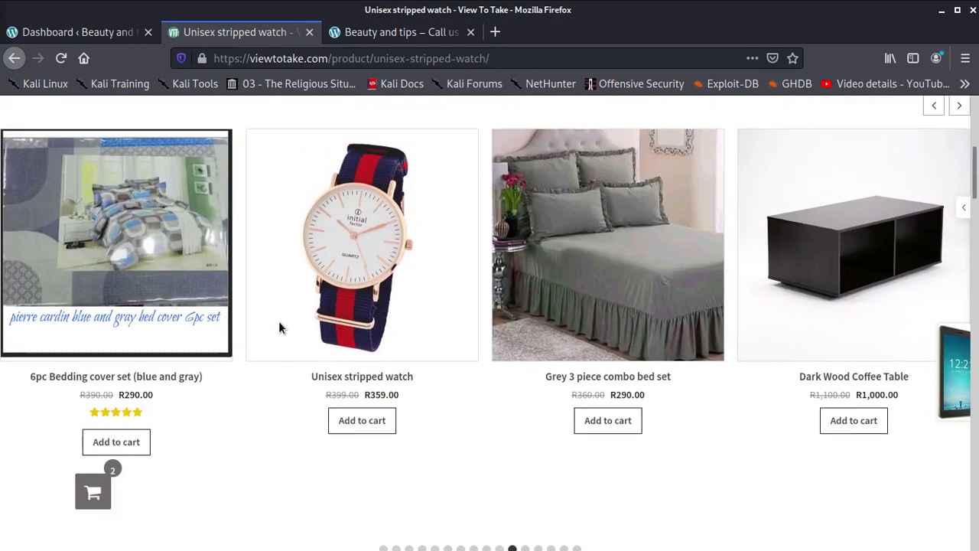
pyautogui.scroll(5, 278, 328)
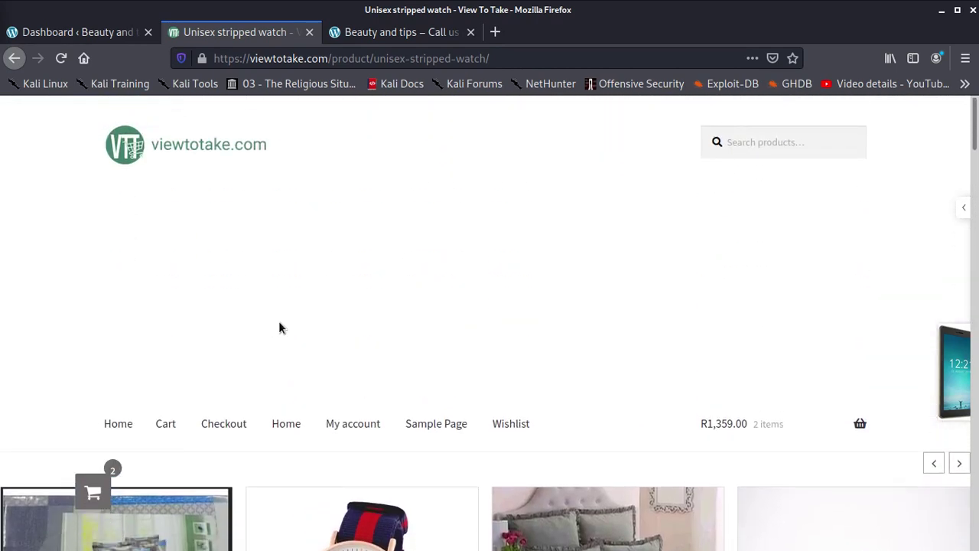
pyautogui.scroll(-3, 352, 342)
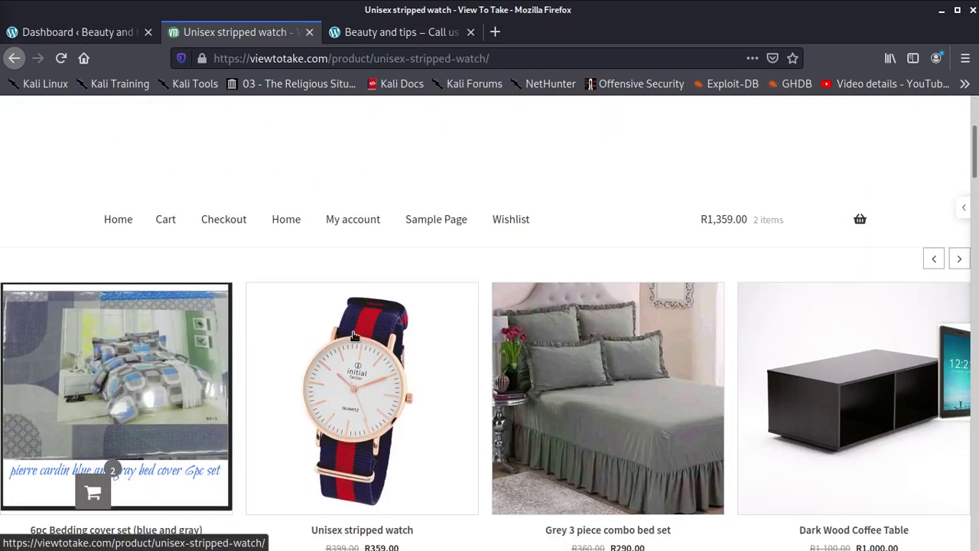